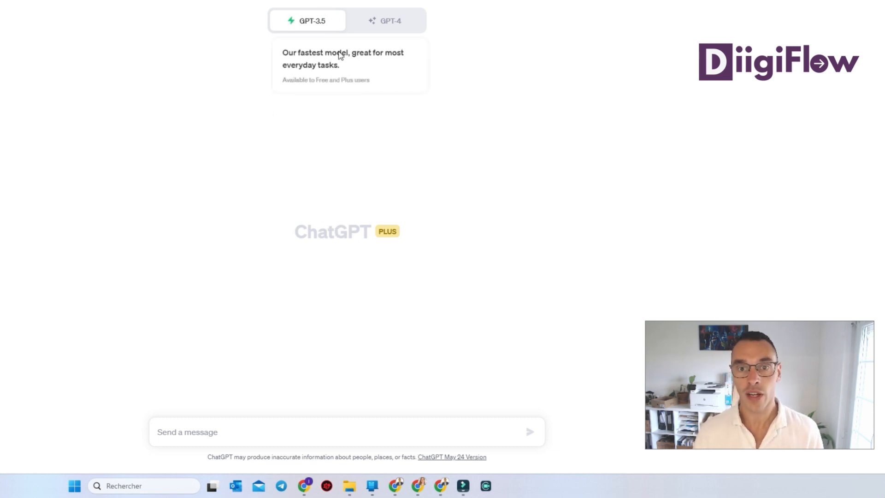
# Start a GPT-3.5 prompt with "Aide moi à générer des noms de marques pour mon entreprise."
pyautogui.click(191, 433)
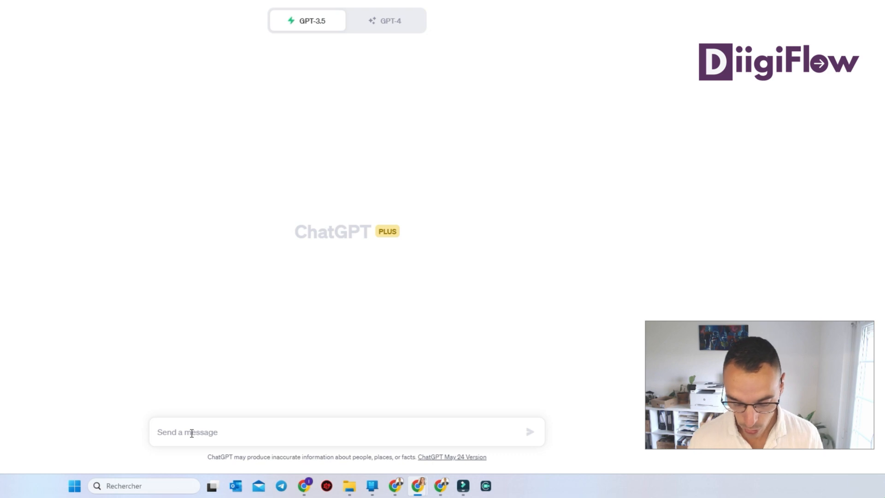
pyautogui.write('Aide ')
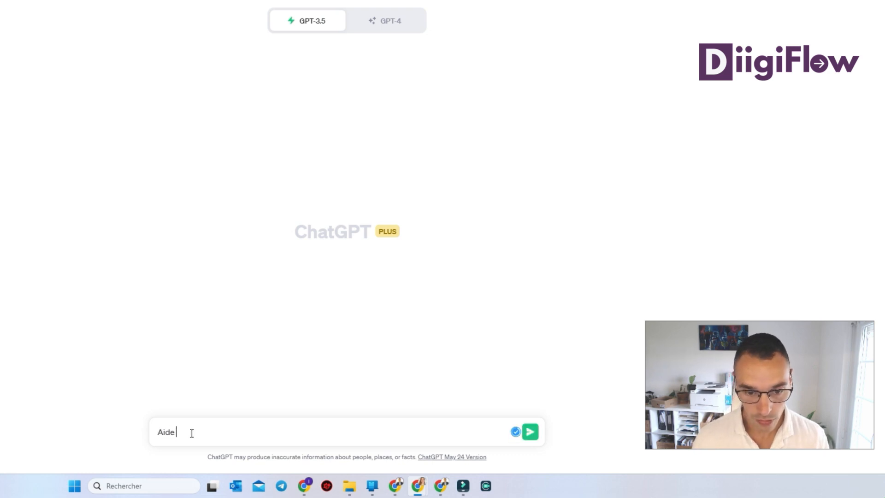
pyautogui.write('moi à géénre')
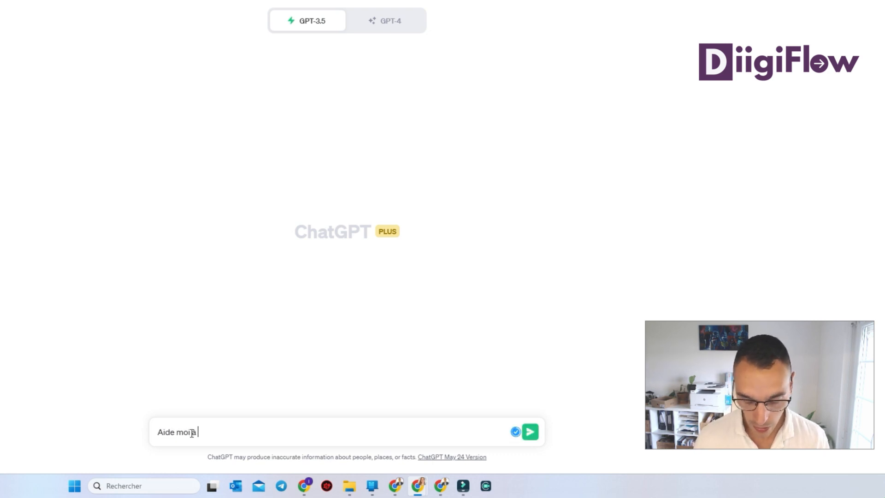
pyautogui.press('BackSpace')
pyautogui.press('BackSpace')
pyautogui.press('BackSpace')
pyautogui.press('BackSpace')
pyautogui.write('nérer des noms de Ima=')
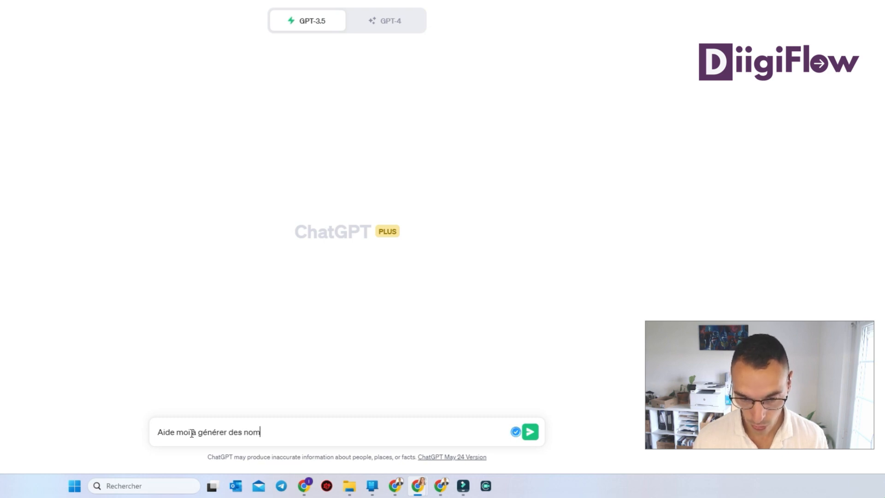
pyautogui.press('BackSpace')
pyautogui.press('BackSpace')
pyautogui.press('BackSpace')
pyautogui.press('BackSpace')
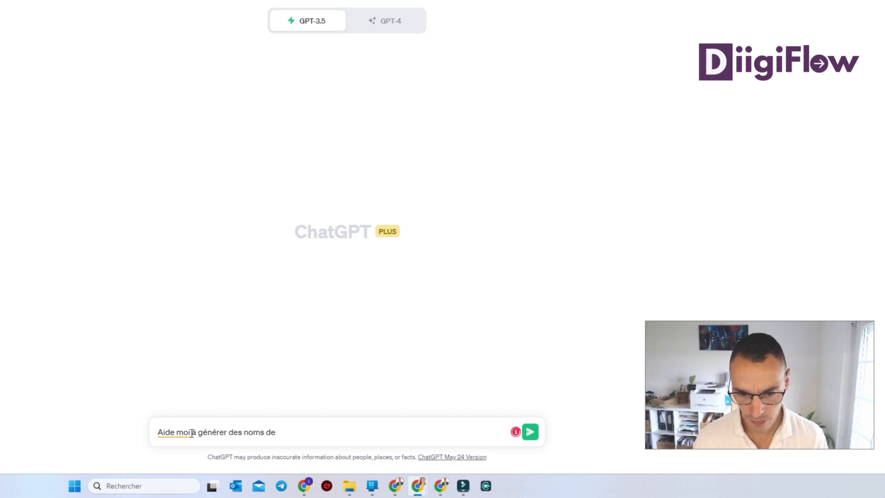
pyautogui.write('marques p')
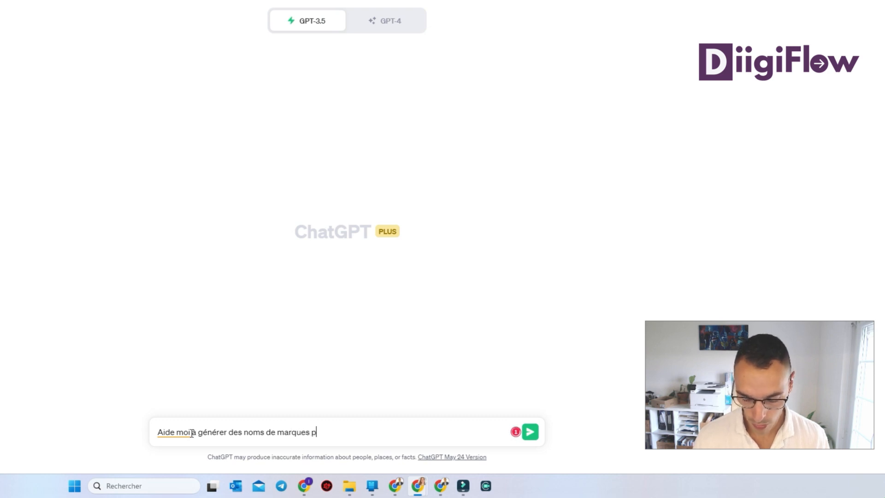
pyautogui.write('our mon entrer')
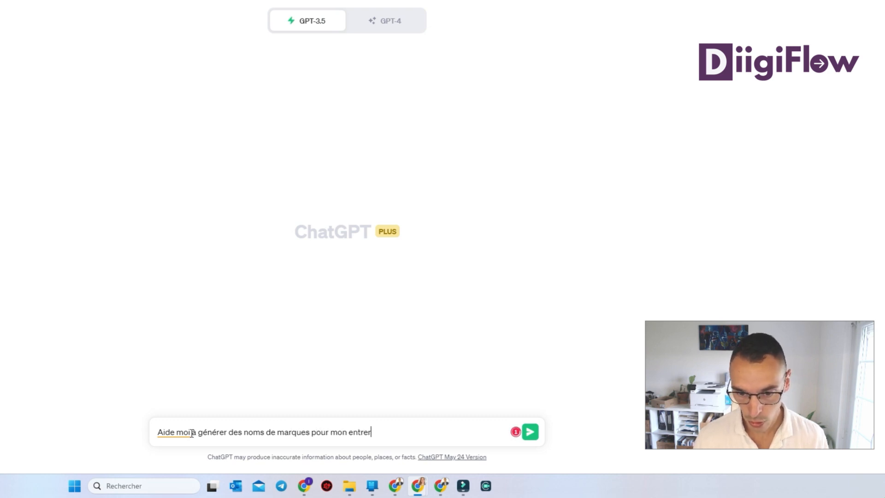
pyautogui.press('BackSpace')
pyautogui.write('prise.')
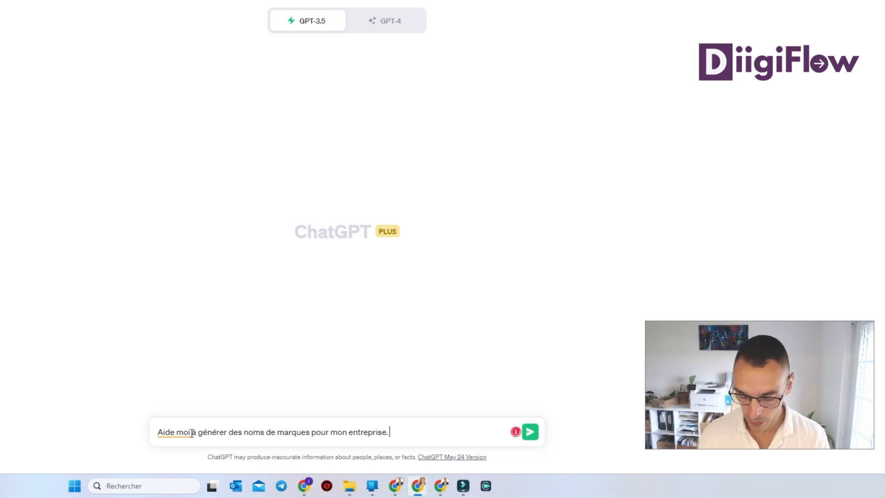
# Add a second paragraph: "Je suis spécialisé en comminuty manager sur le réseau social Linkedin. Concrétement je fais de la rédaction de post."
pyautogui.hotkey('shift', 'Return')
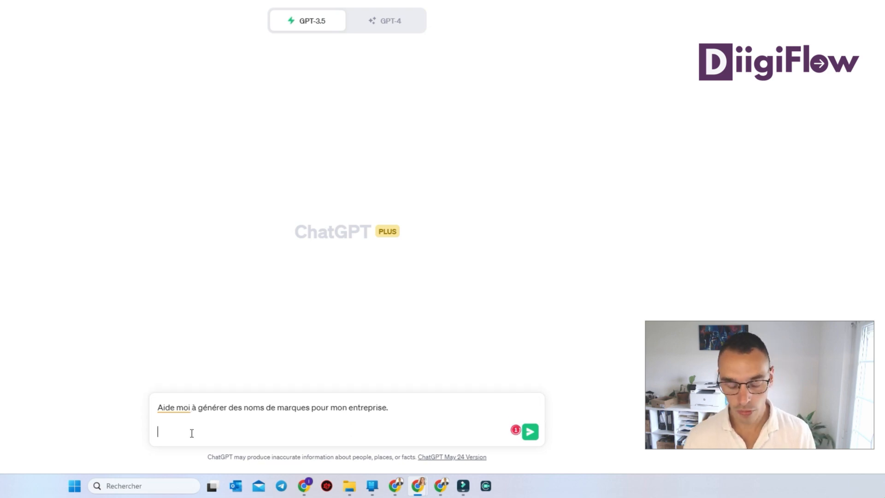
pyautogui.write('Je')
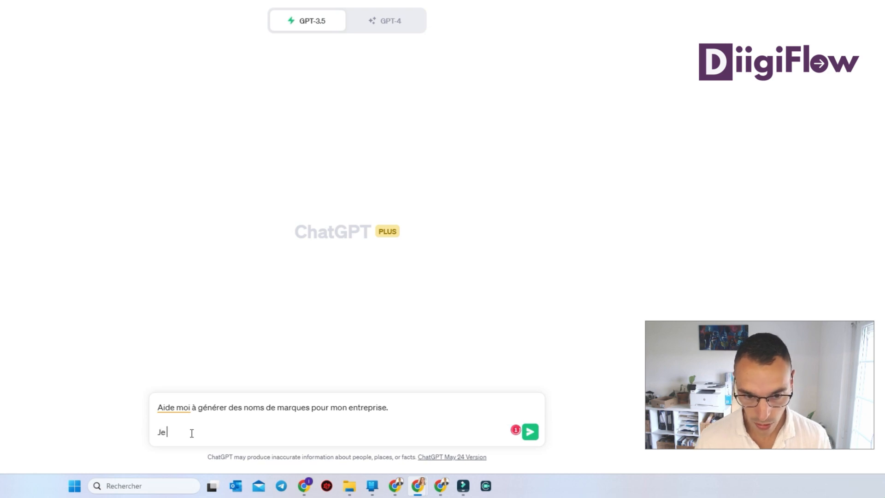
pyautogui.write(' suis spécia')
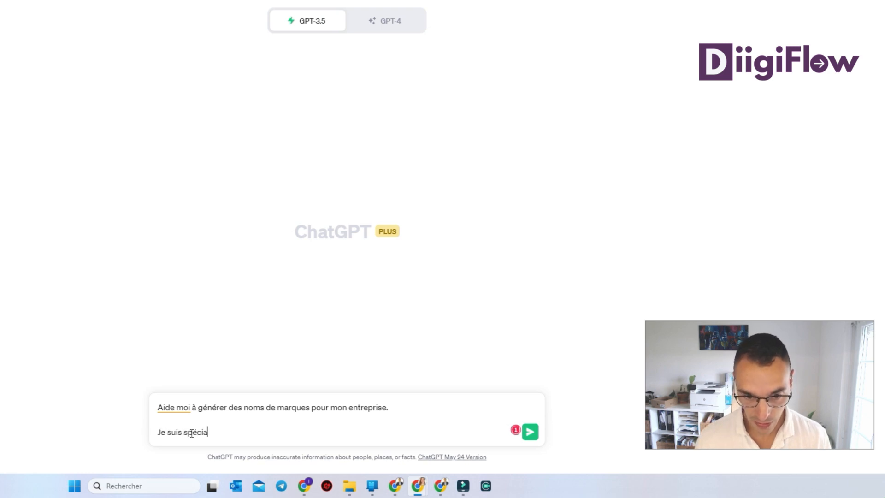
pyautogui.write('lisé en comminuty manager sur ')
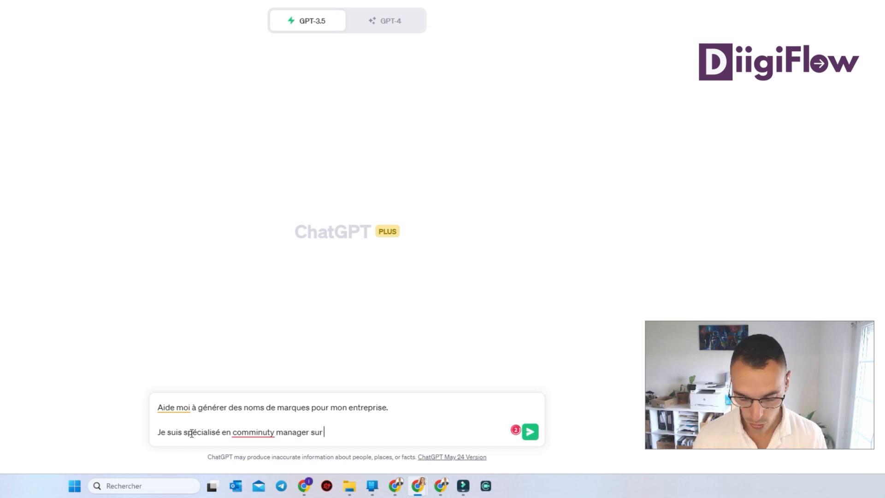
pyautogui.write('le réseau social ')
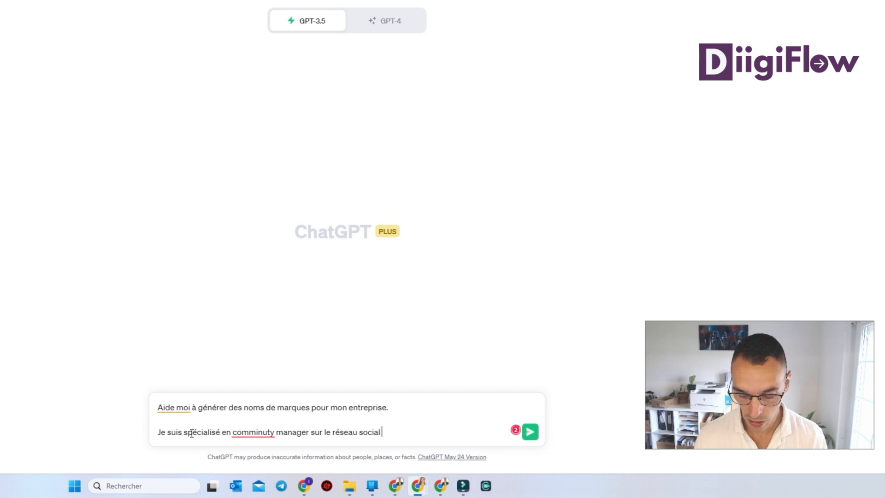
pyautogui.write('Linkedin. Concrétement je fais de la')
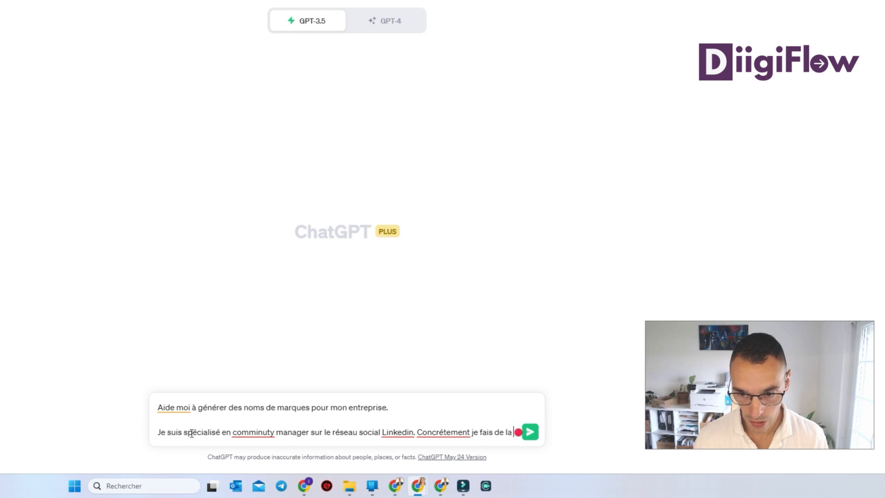
pyautogui.write(' rédaction de')
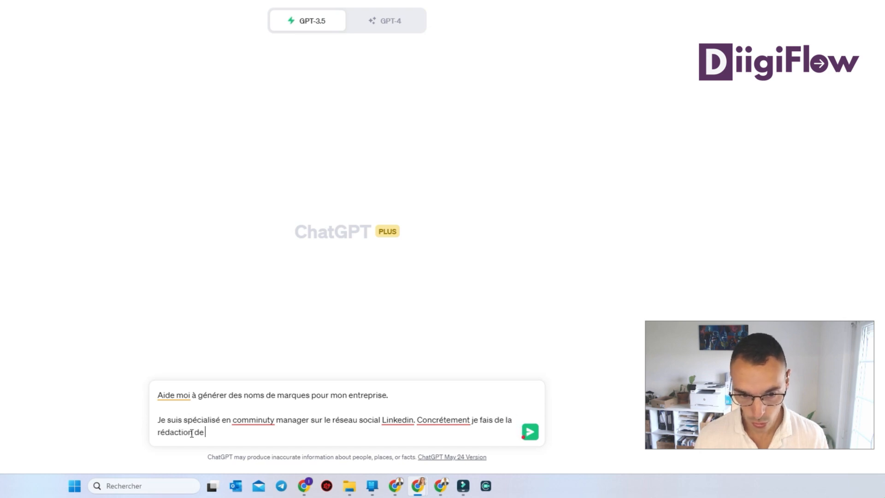
pyautogui.write(' post')
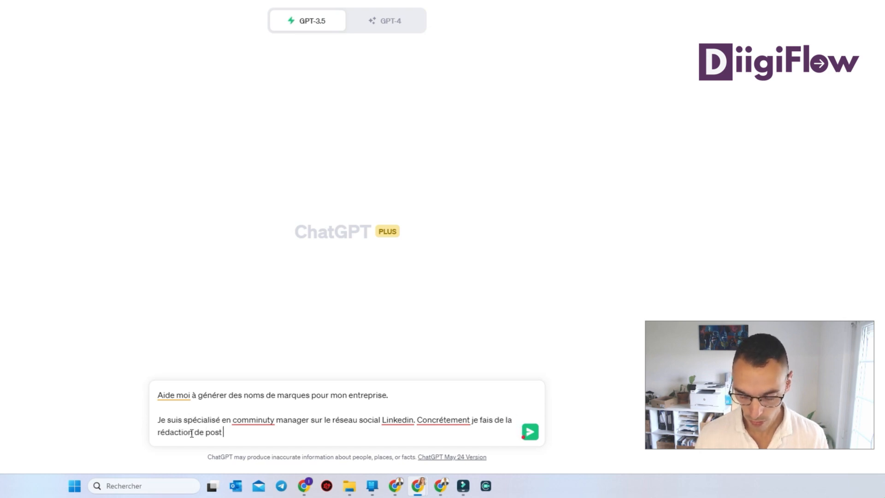
pyautogui.write('.')
# End the prompt with "Pose moi des questions pertinentes lié à la création de la marque pour que tu puisse affiner ton résultat." and send it
pyautogui.hotkey('shift', 'Return')
pyautogui.hotkey('shift', 'Return')
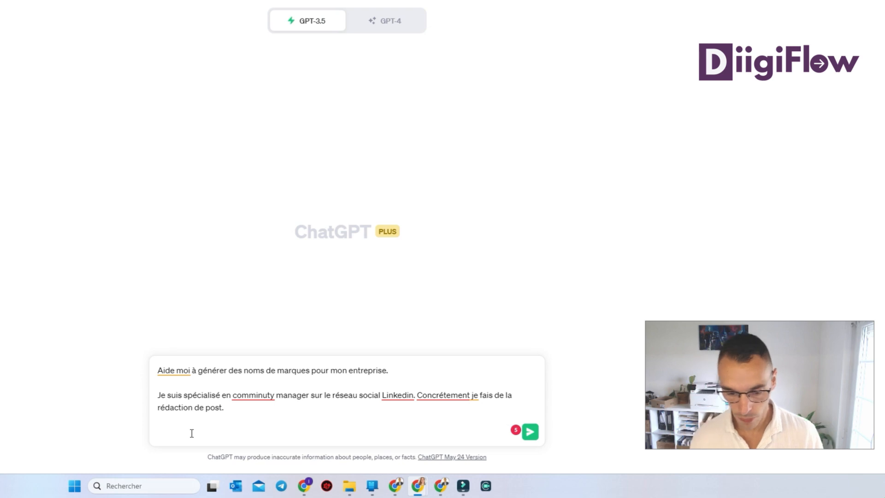
pyautogui.write('Pose moi')
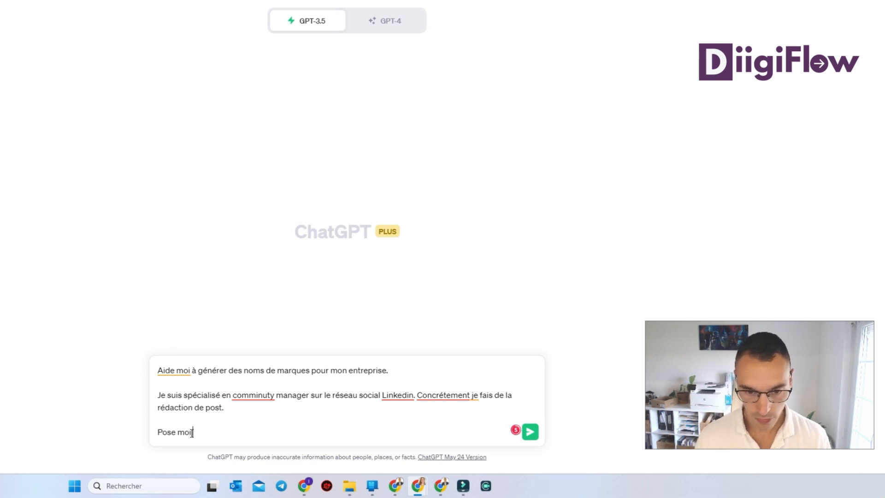
pyautogui.write(' des questions')
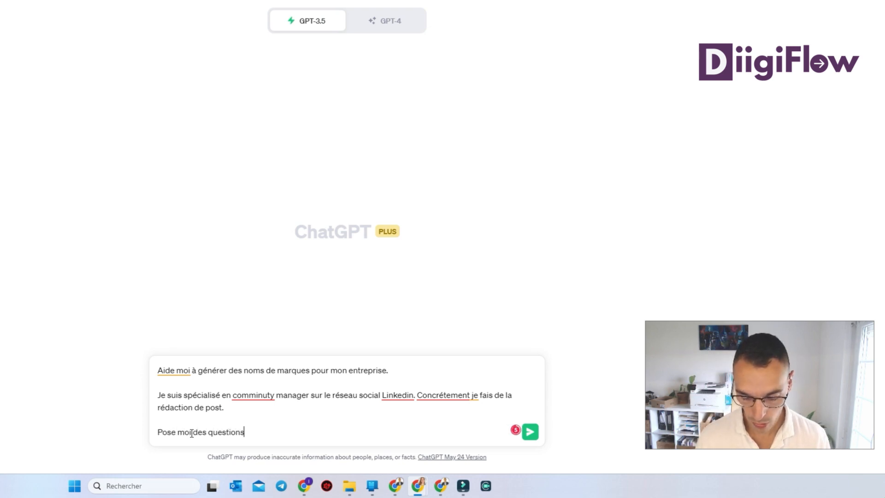
pyautogui.write(' pertinente')
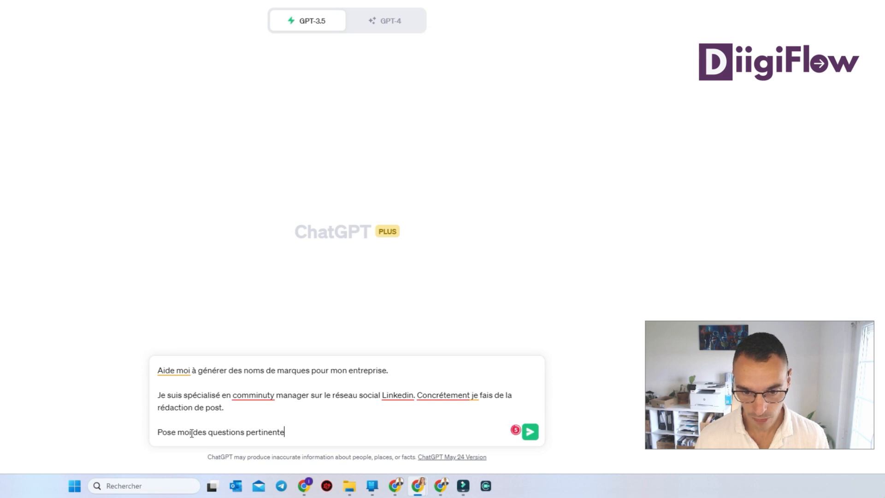
pyautogui.write('s lié à ')
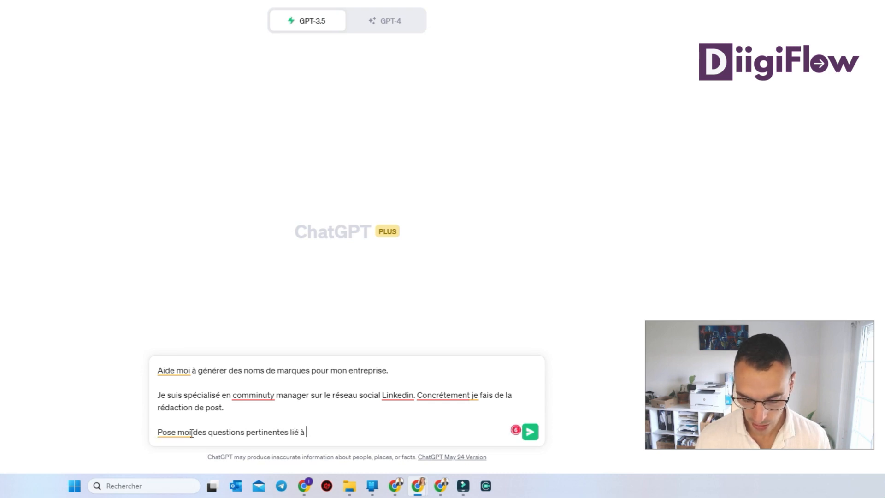
pyautogui.write('la créatio,nn de la marque pour que tu puisse affiner ton résulkstat')
pyautogui.press('BackSpace')
pyautogui.press('BackSpace')
pyautogui.press('BackSpace')
pyautogui.press('BackSpace')
pyautogui.press('BackSpace')
pyautogui.write('tat.')
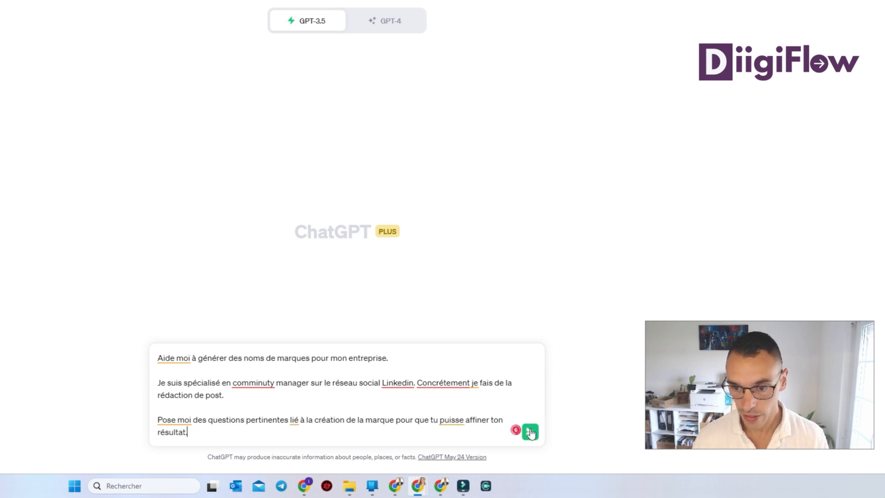
pyautogui.click(530, 432)
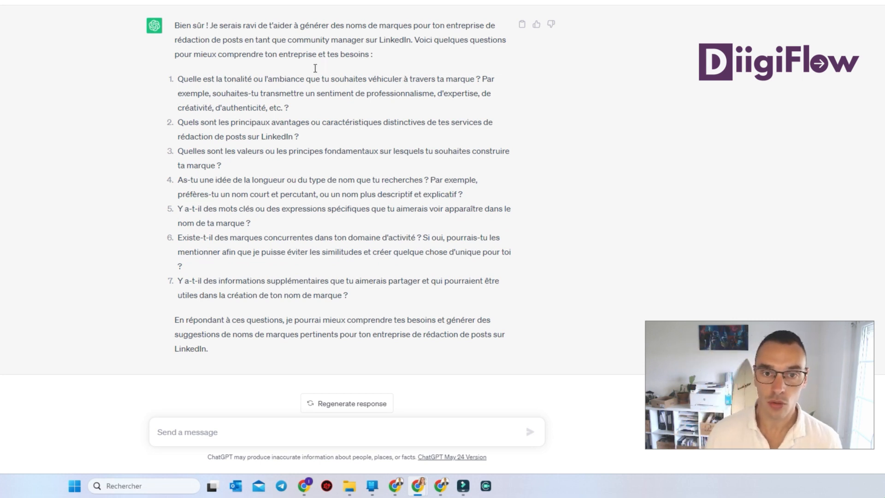
# Begin a numbered reply to the questions with "1. créativité" and "2. Créer de l'engagement auprès des lecteurs"
pyautogui.click(174, 432)
pyautogui.write('1.')
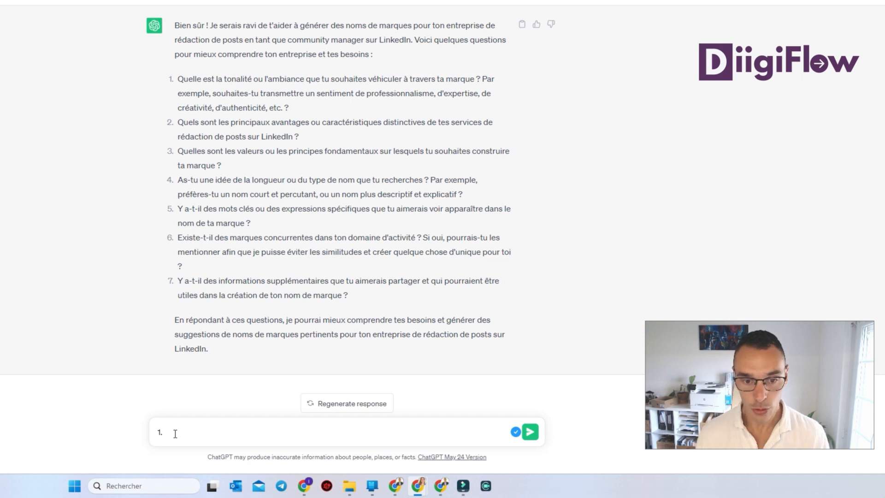
pyautogui.write('créativité')
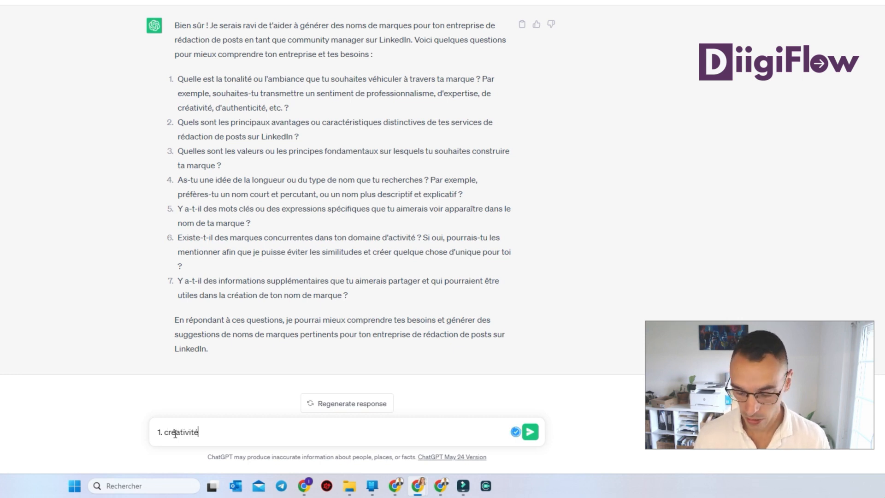
pyautogui.hotkey('shift', 'Return')
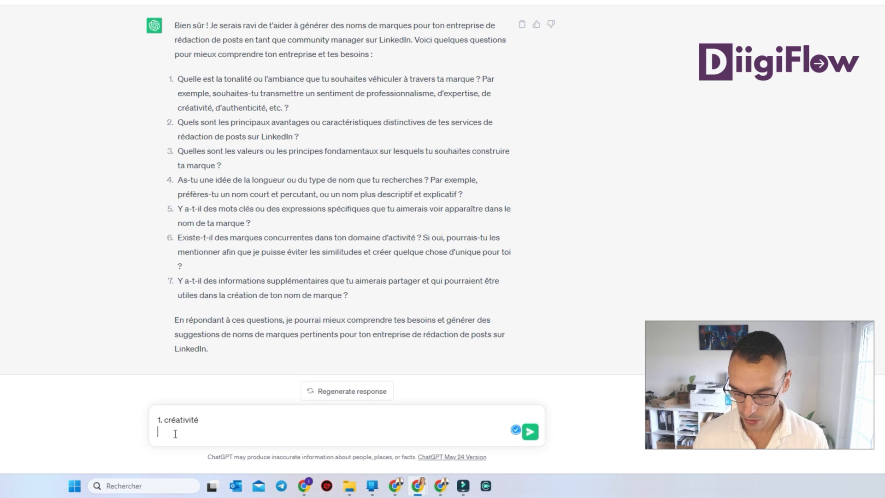
pyautogui.write('2.')
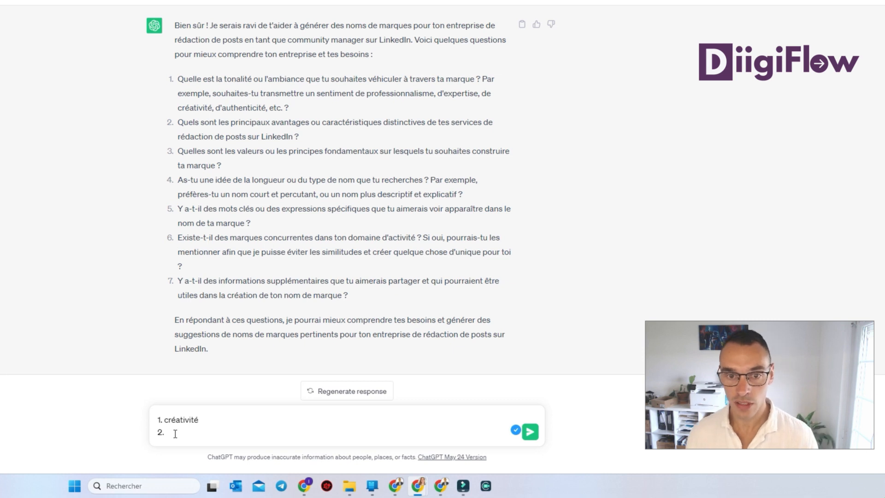
pyautogui.write('C')
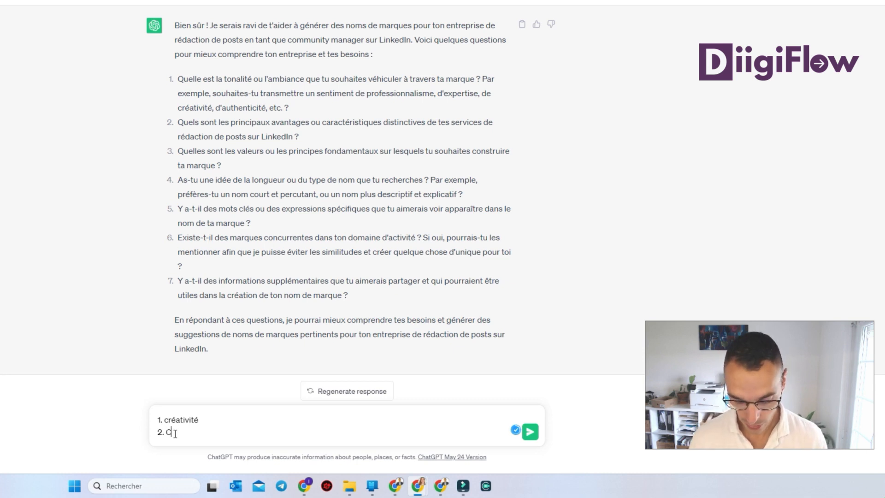
pyautogui.write("réer de l'engagement a")
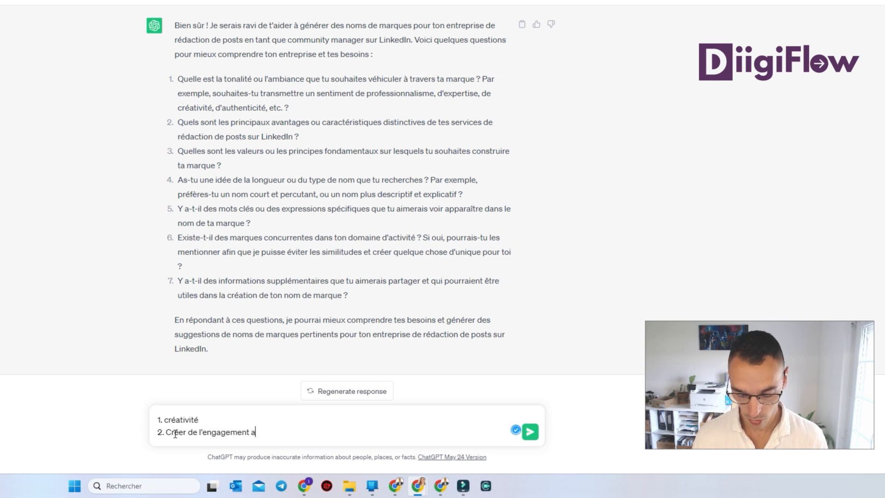
pyautogui.write('uprès des lecteurs')
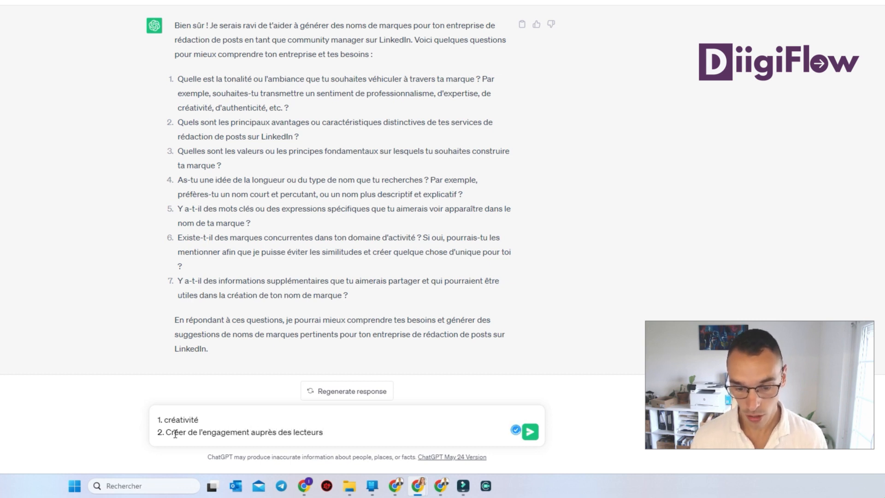
# Add "3. confiance" and "4. court et percutant" on new lines of the numbered reply
pyautogui.hotkey('shift', 'Return')
pyautogui.write('3.')
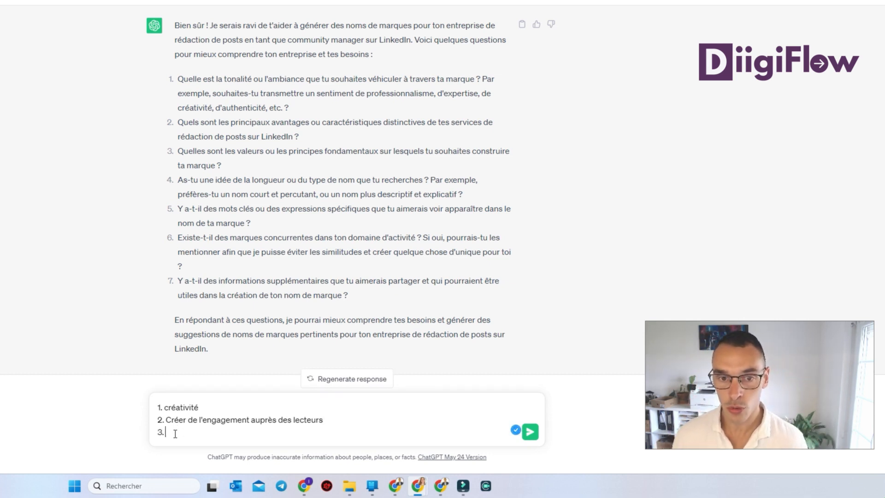
pyautogui.write('confiance')
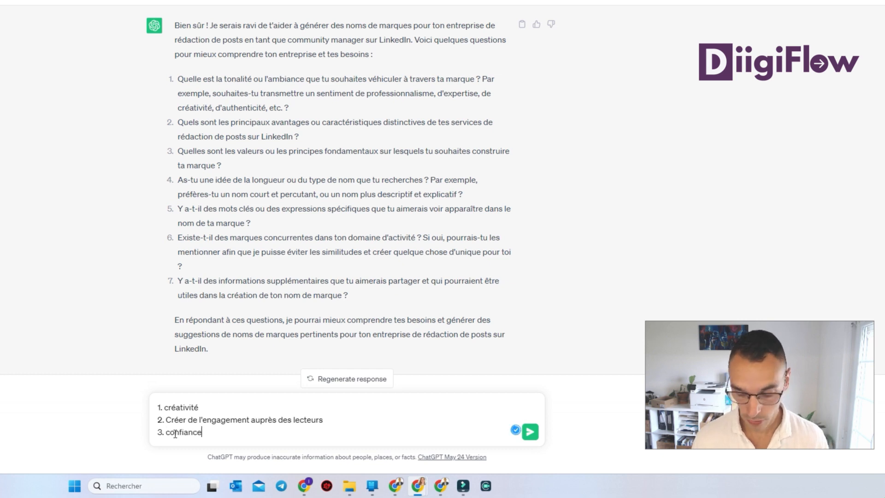
pyautogui.hotkey('shift', 'Return')
pyautogui.write('4.')
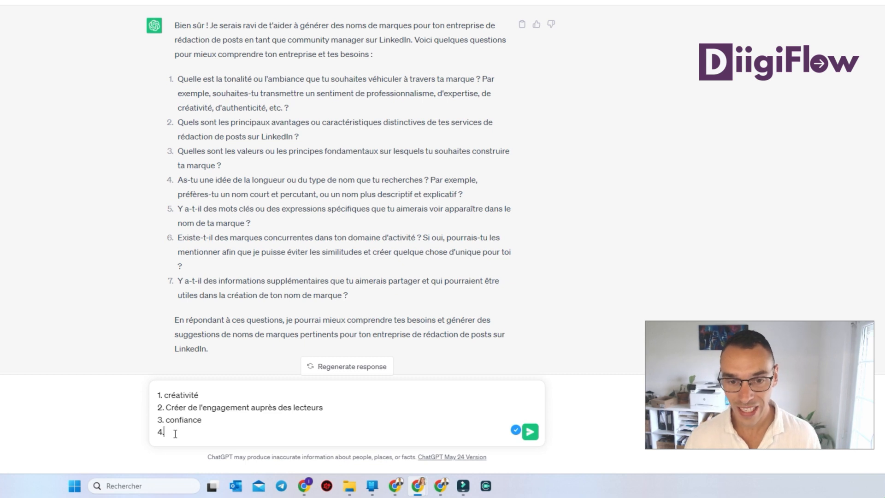
pyautogui.write('cour')
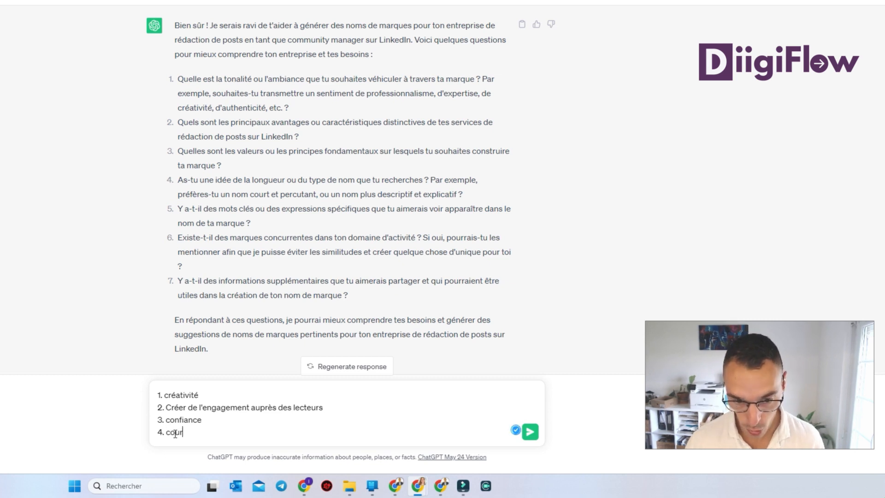
pyautogui.write('t et percutant')
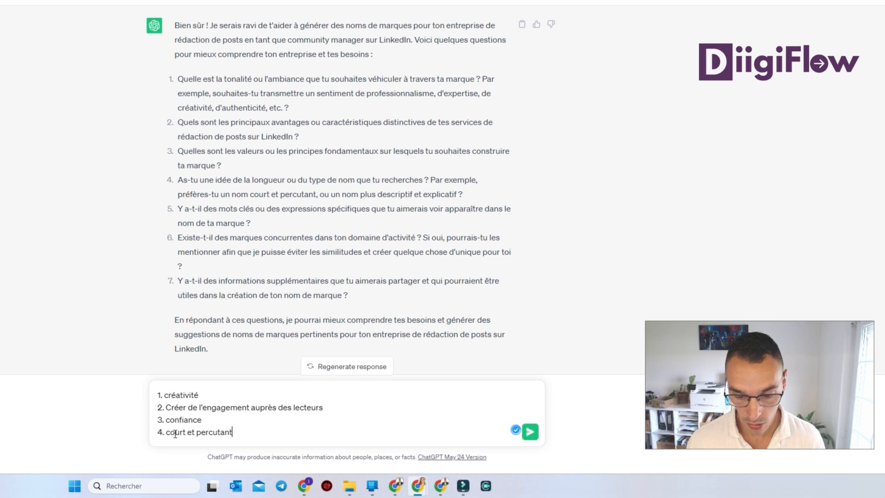
# Add "5. Mes initiales FA" on a new line of the numbered reply
pyautogui.hotkey('shift', 'Return')
pyautogui.write('52')
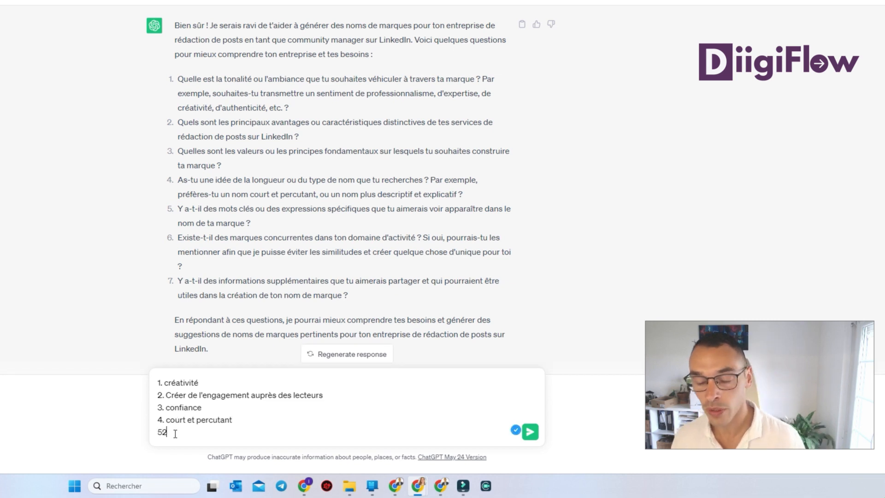
pyautogui.press('BackSpace')
pyautogui.write('. Mes initia')
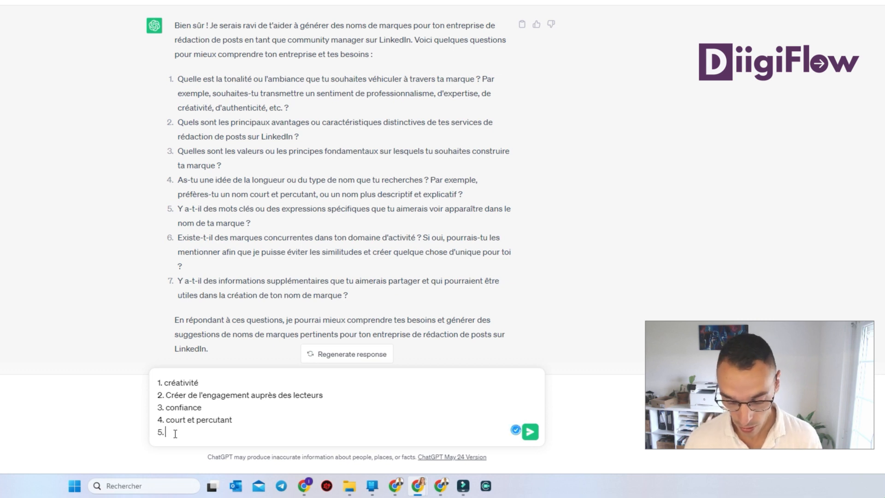
pyautogui.write('les FA')
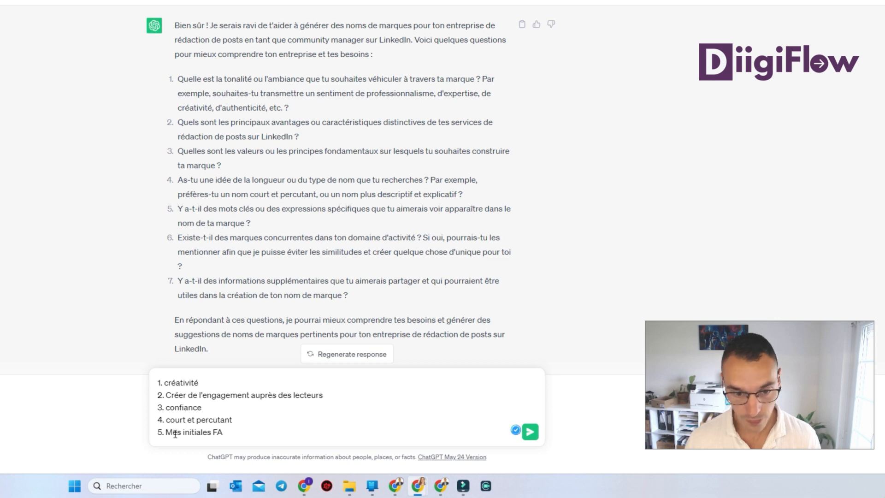
# Add item "6." on a new line and leave its answer blank
pyautogui.hotkey('shift', 'Return')
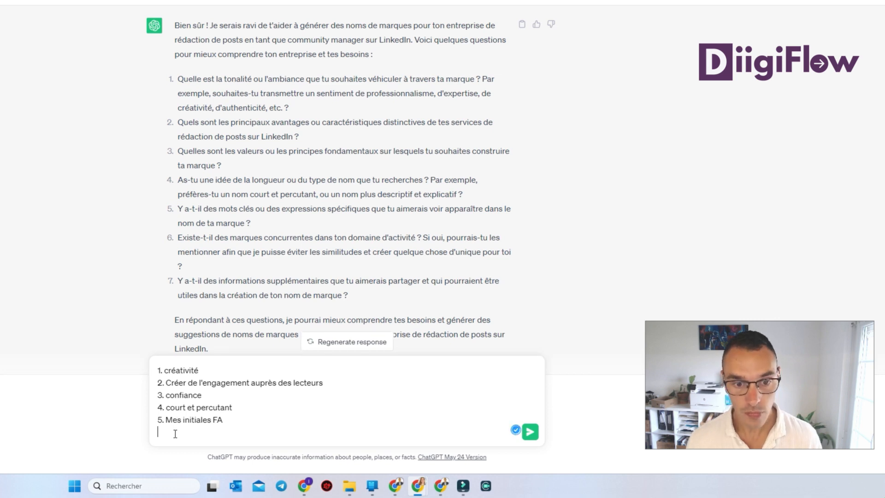
pyautogui.write('6.')
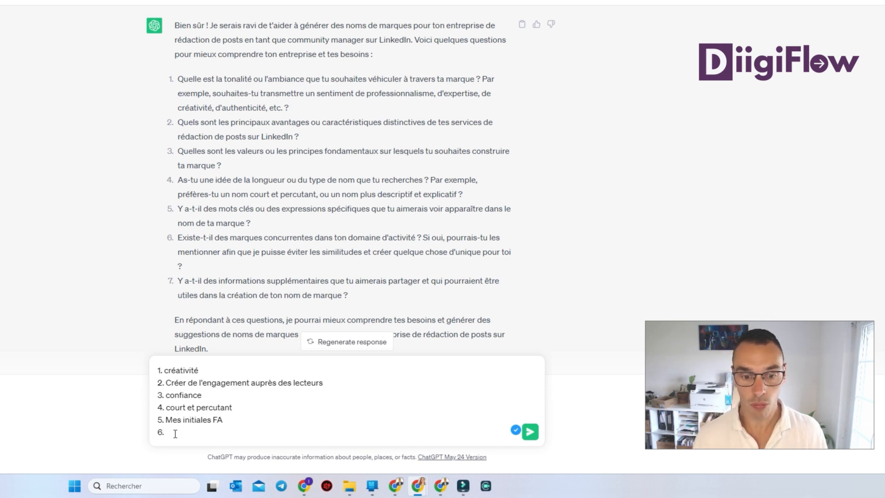
pyautogui.write('nons')
pyautogui.press('BackSpace')
pyautogui.press('BackSpace')
pyautogui.press('BackSpace')
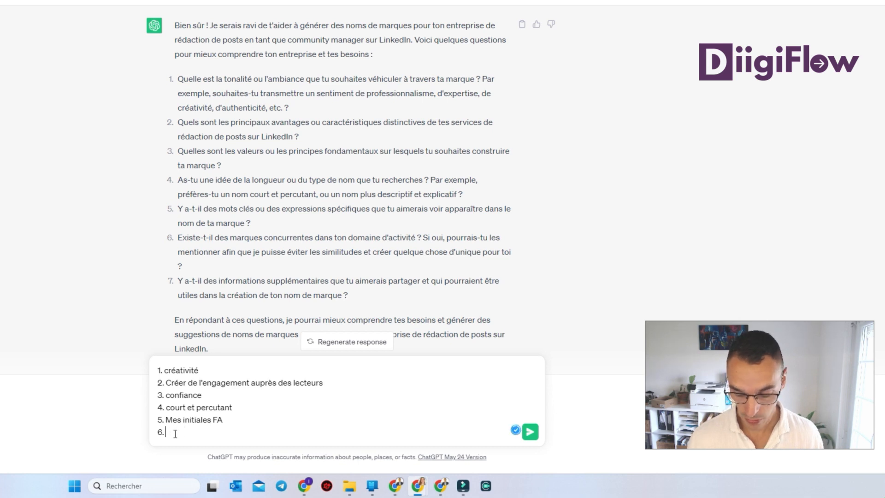
# Add "7. Un seul mot" as the last line of the numbered reply and send it
pyautogui.hotkey('shift', 'Return')
pyautogui.write('7.')
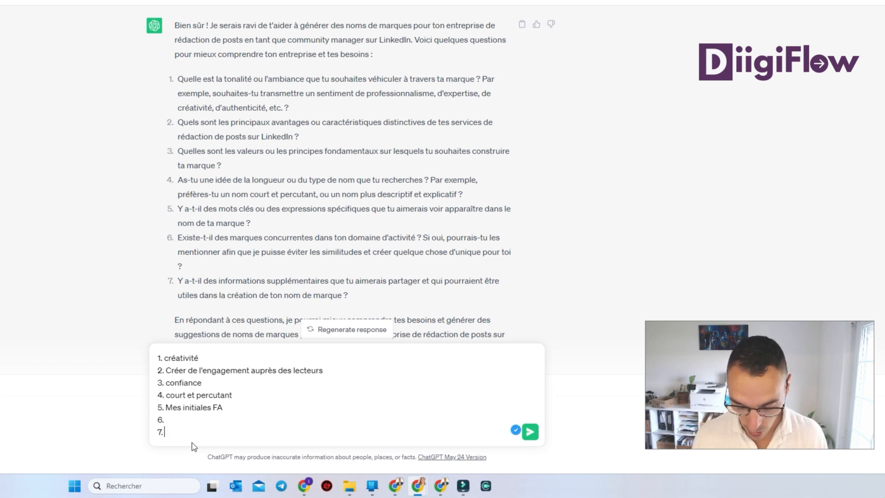
pyautogui.write('Un ')
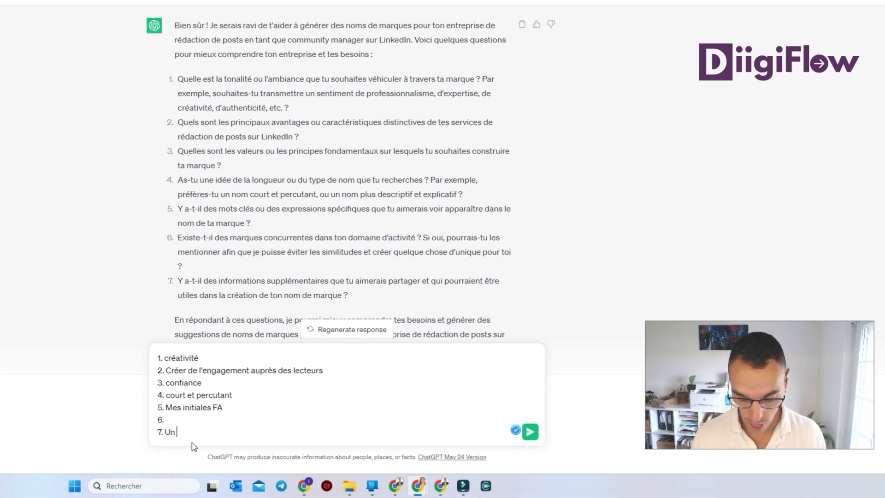
pyautogui.write('seul mo')
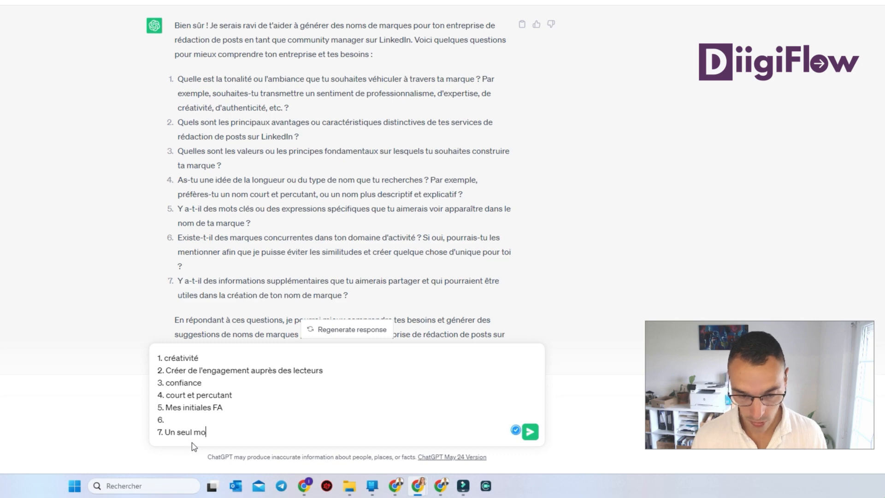
pyautogui.write('t')
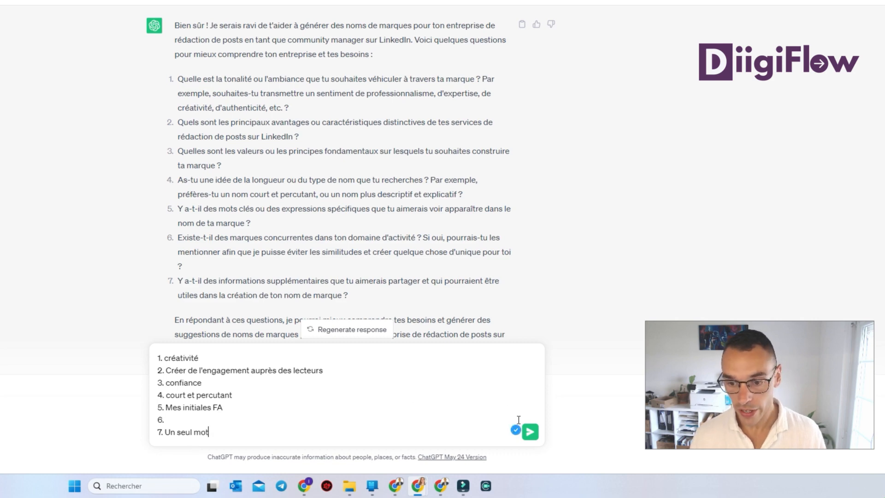
pyautogui.click(530, 433)
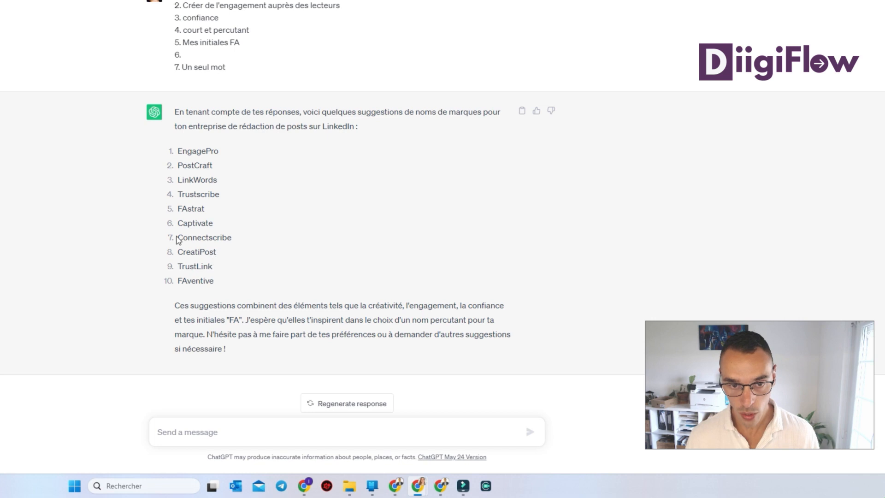
# Send the follow-up message "ne prends pas en compte mes initiales FA et génére de nouveau 20 suggestions"
pyautogui.click(214, 431)
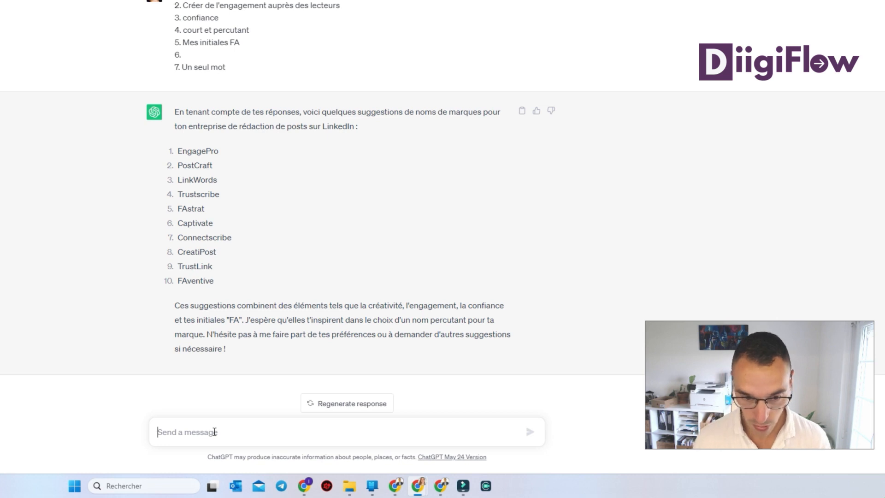
pyautogui.write('ne prends pas en')
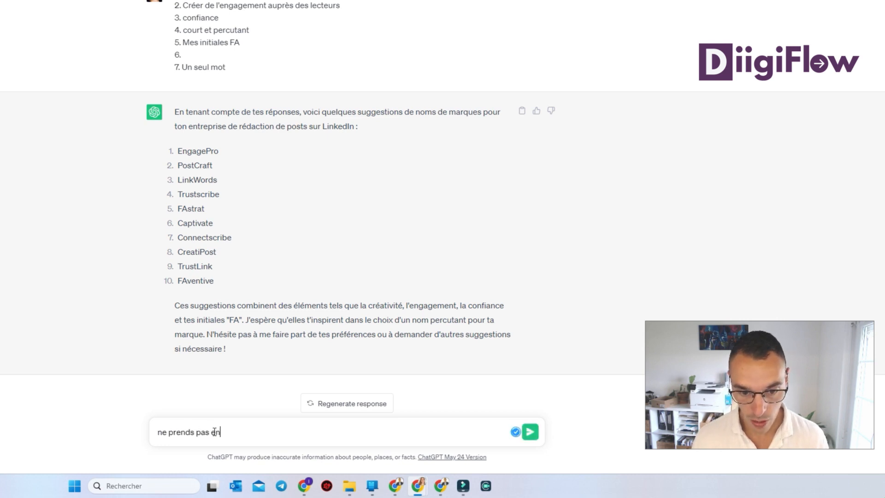
pyautogui.write(' compte mes initia')
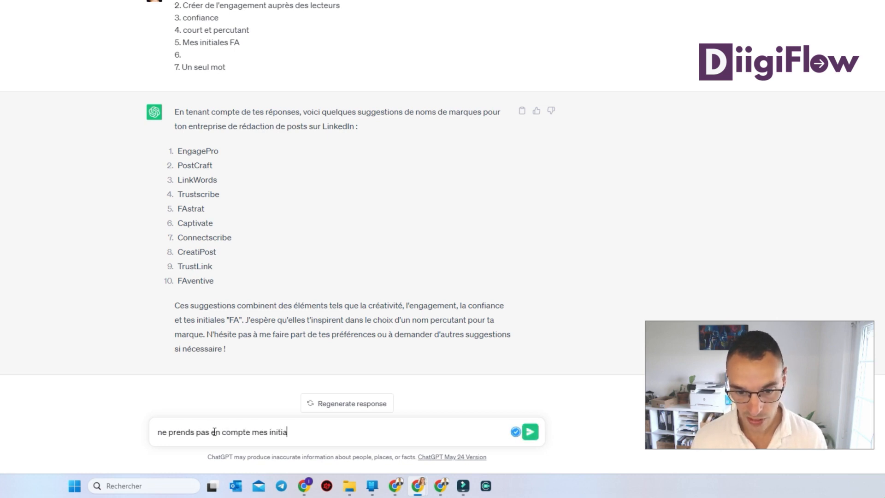
pyautogui.write('les FA')
pyautogui.write(' et gén')
pyautogui.write('ére de nouvea')
pyautogui.write('u ')
pyautogui.write('20 sug')
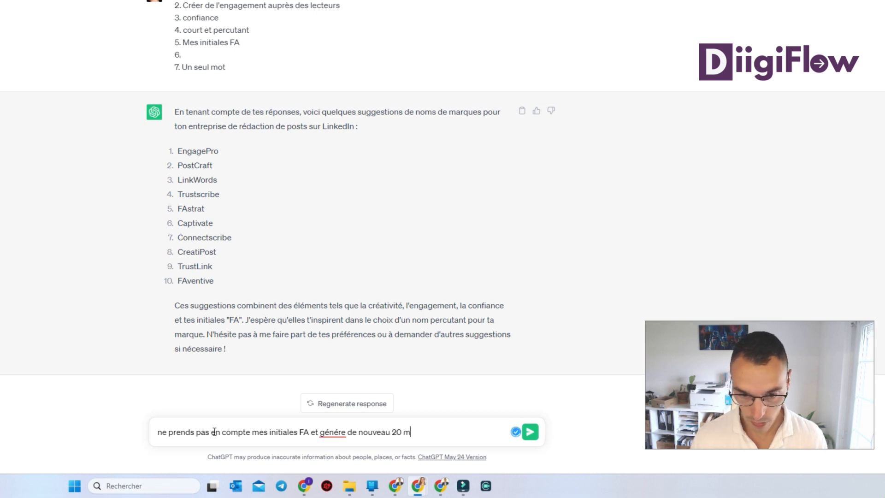
pyautogui.write('gestions')
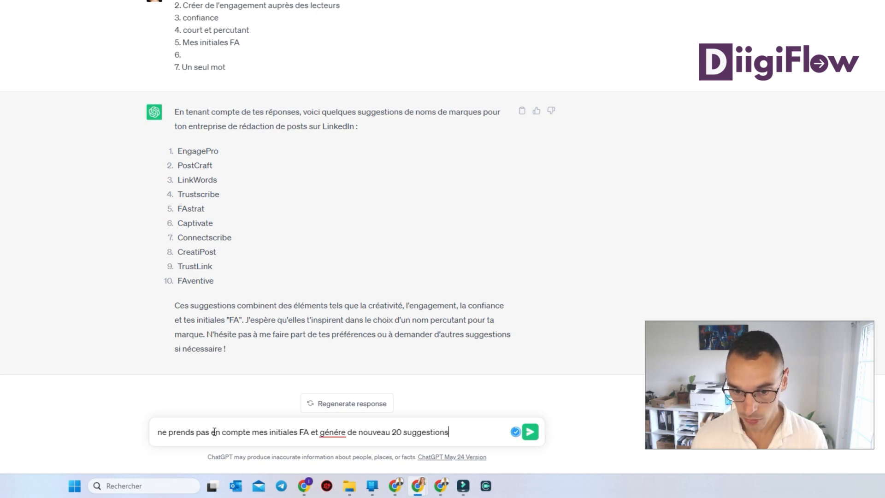
pyautogui.press('Return')
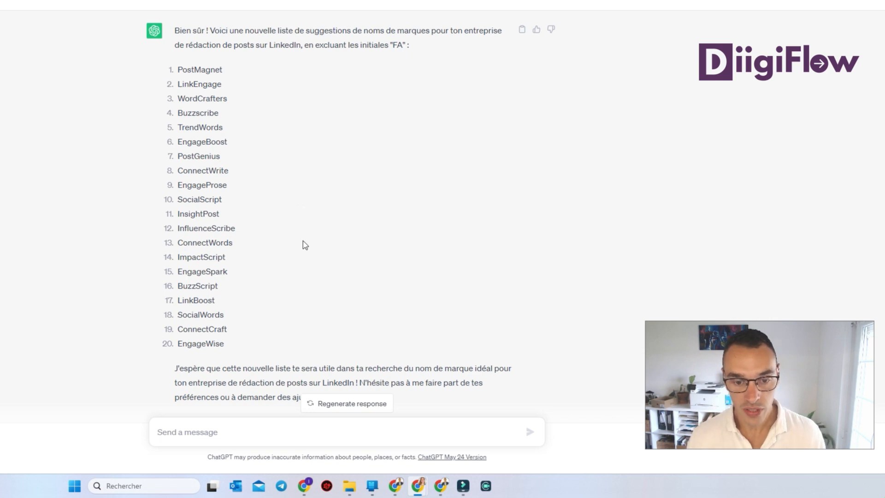
# Start a new follow-up message with "Je ne veux pas de mot anglais."
pyautogui.click(219, 434)
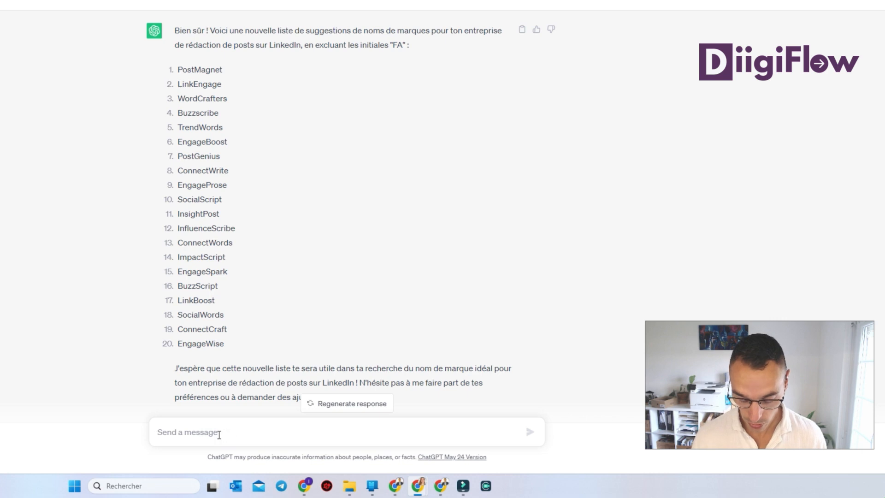
pyautogui.write('Je neve')
pyautogui.press('BackSpace')
pyautogui.press('BackSpace')
pyautogui.write('veux pas d')
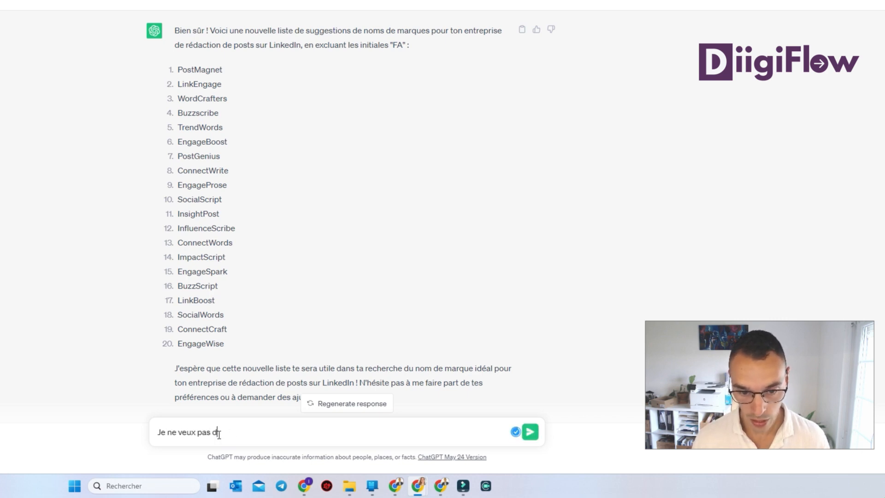
pyautogui.write('e mot angla')
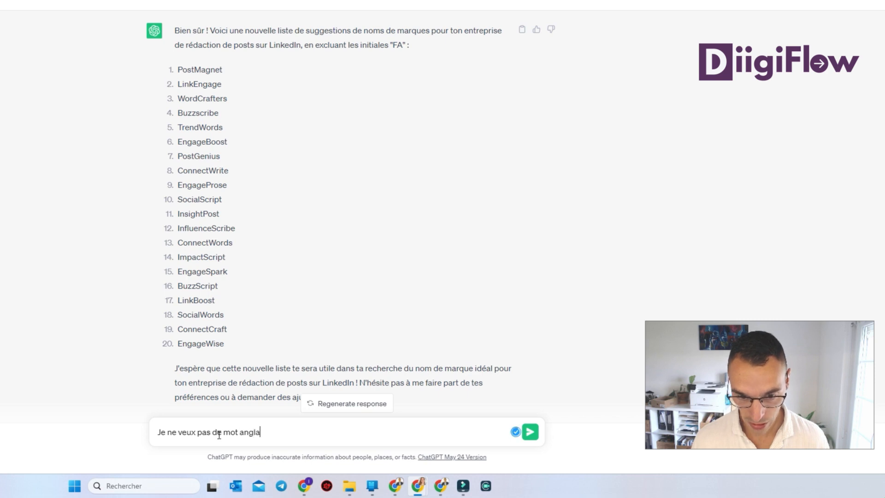
pyautogui.write('is.')
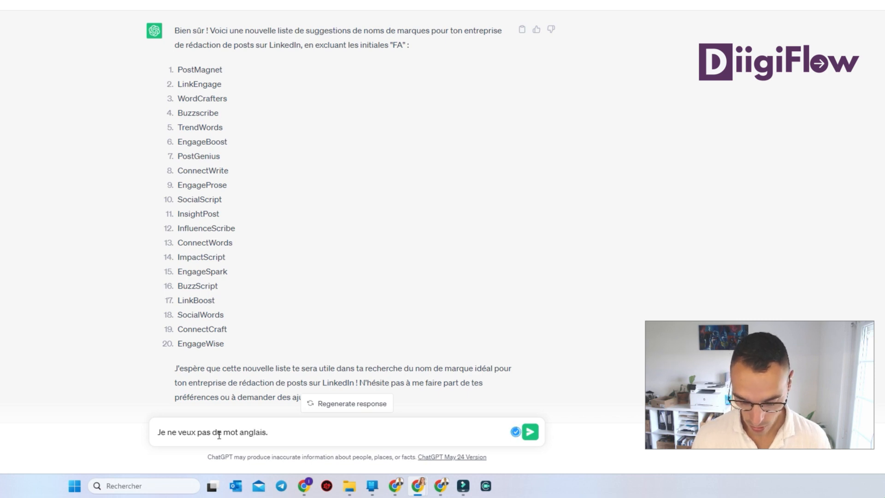
# Complete the message with "Soit créatif et invente des mots" and send it
pyautogui.write(' Soit créatif ')
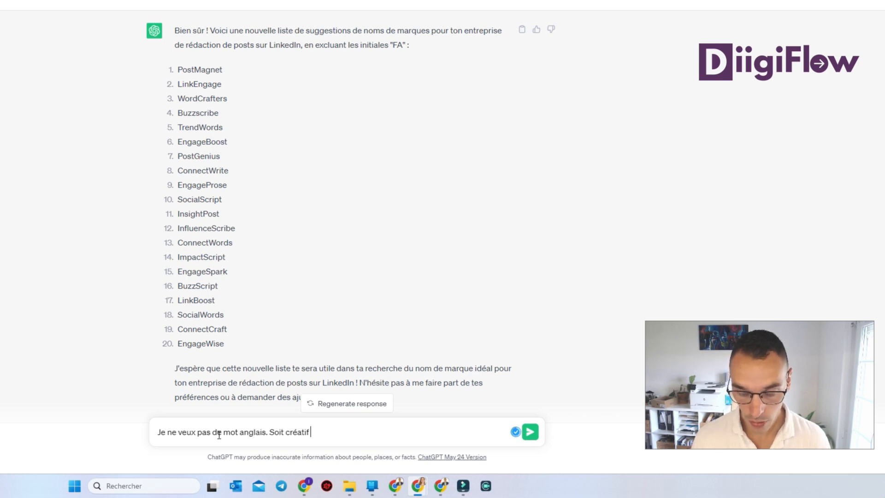
pyautogui.write('et générer')
pyautogui.press('BackSpace')
pyautogui.press('BackSpace')
pyautogui.press('BackSpace')
pyautogui.press('BackSpace')
pyautogui.press('BackSpace')
pyautogui.press('BackSpace')
pyautogui.press('BackSpace')
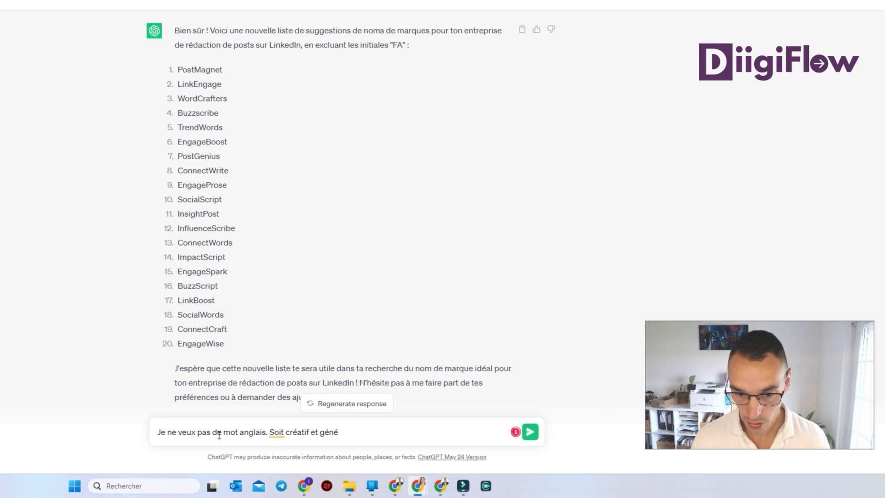
pyautogui.write('u')
pyautogui.press('BackSpace')
pyautogui.write('invente ')
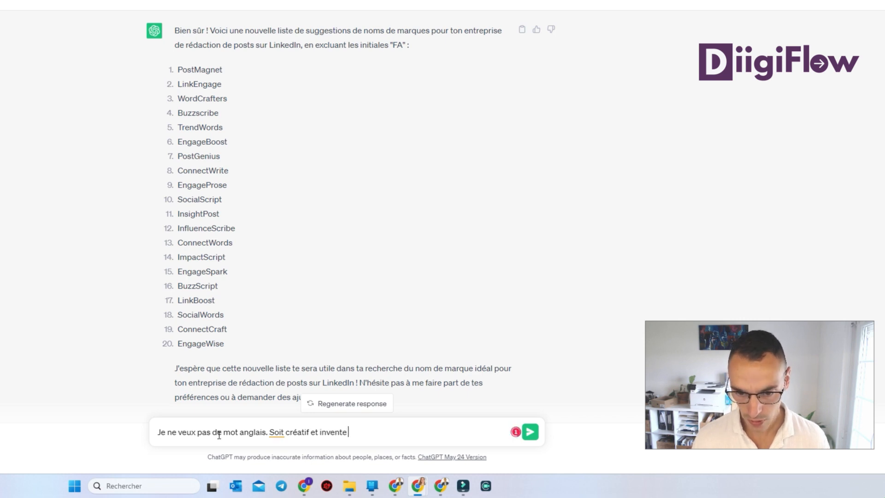
pyautogui.write('des mots')
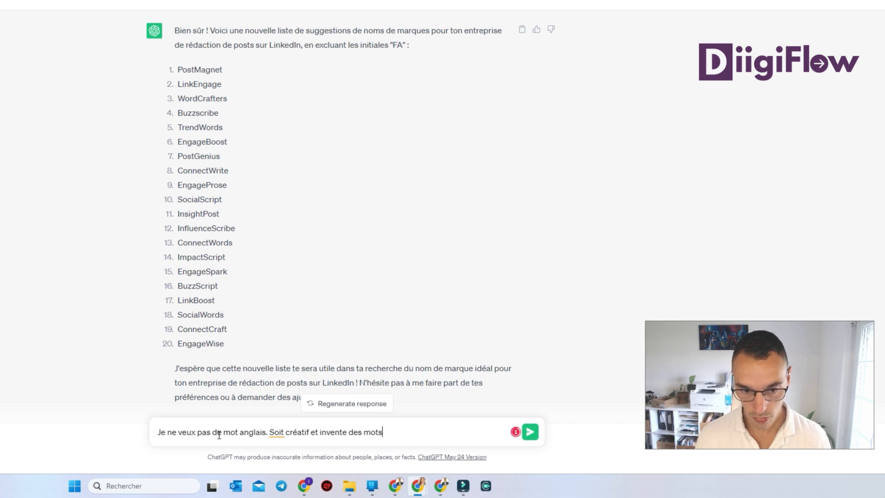
pyautogui.press('Return')
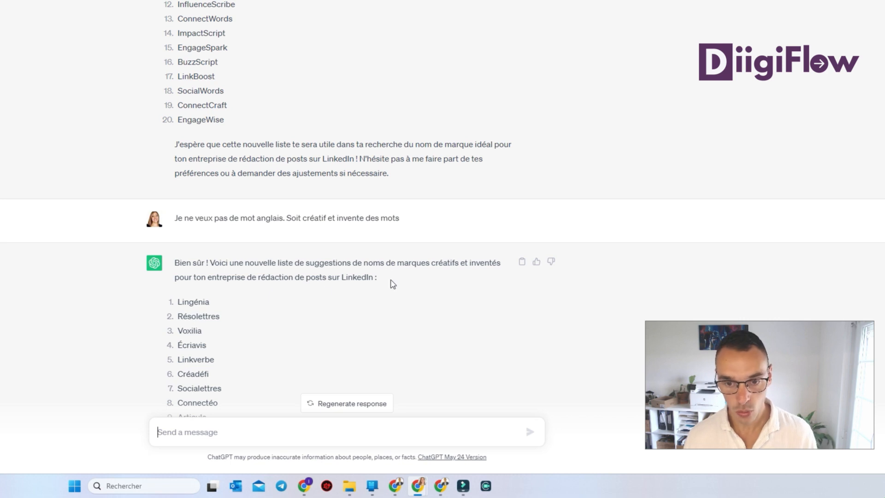
# Review the invented names and send the follow-up message "Maintenant je veux en deux mots"
pyautogui.scroll(-1, 410, 187)
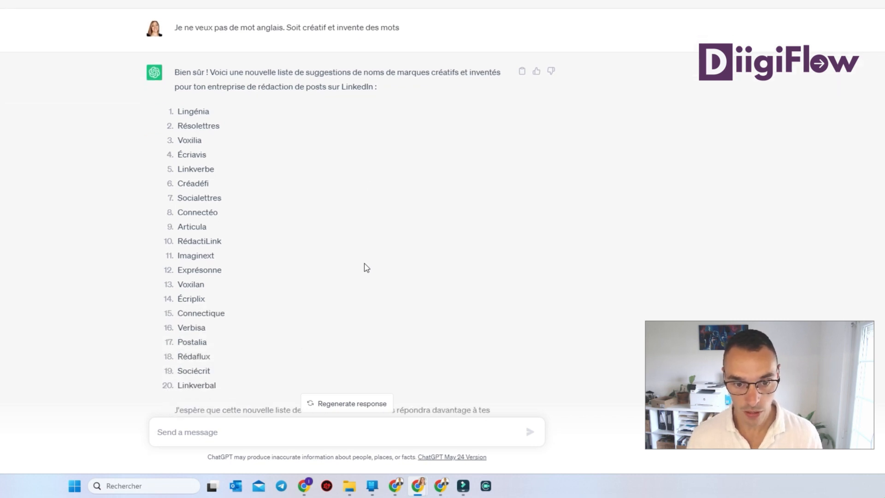
pyautogui.scroll(-2, 366, 268)
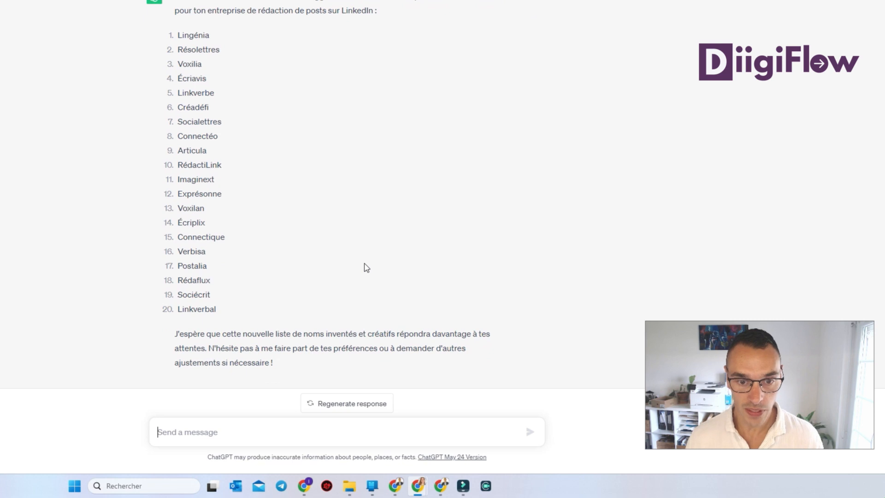
pyautogui.scroll(-1, 366, 267)
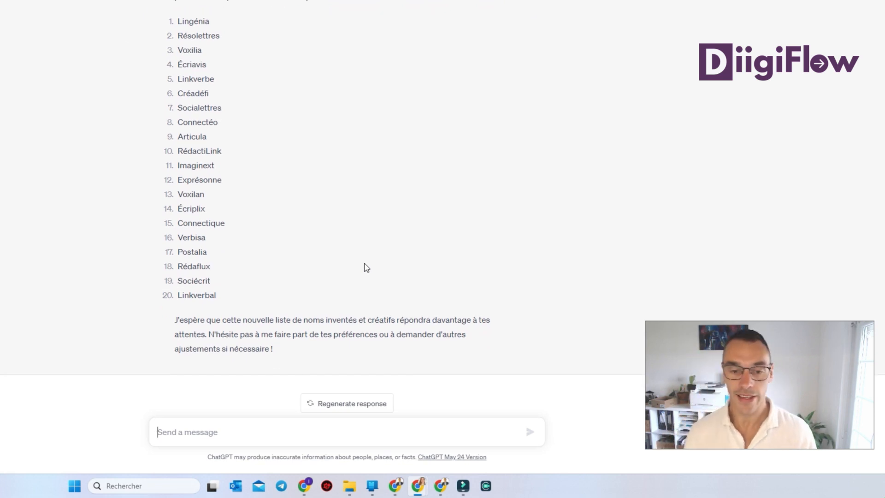
pyautogui.click(198, 430)
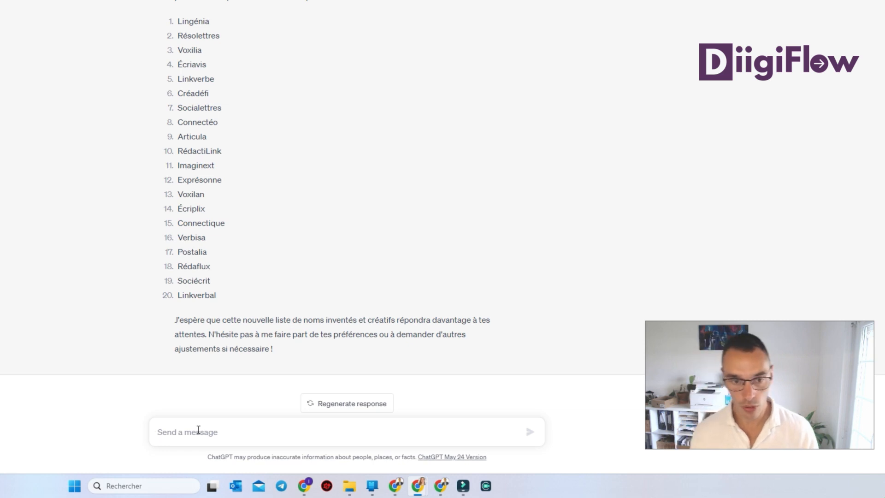
pyautogui.write('Mai')
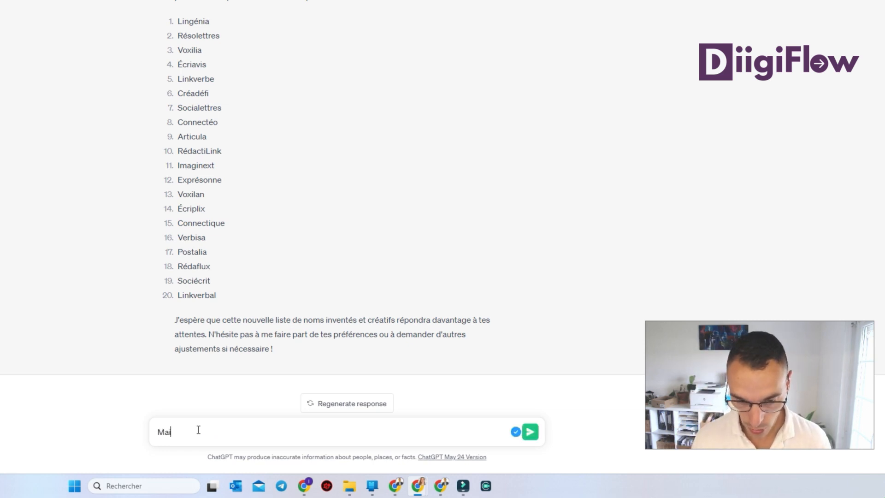
pyautogui.write('ntenant je veux ')
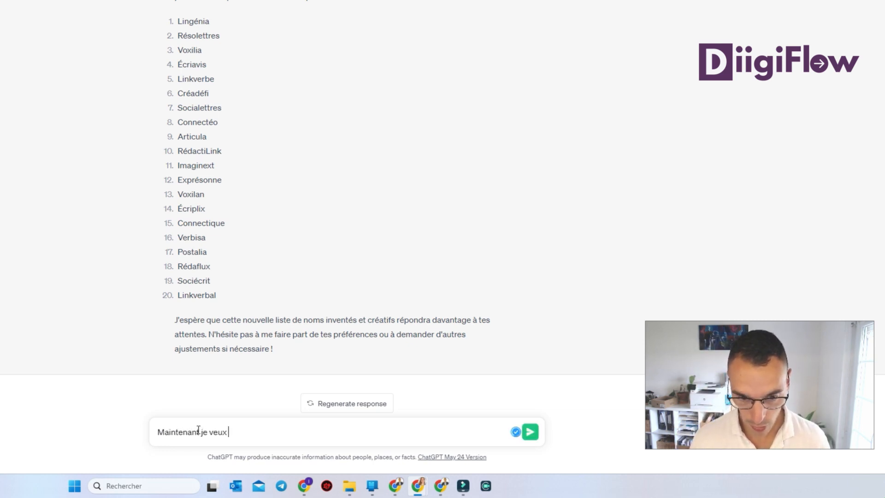
pyautogui.write('en deux mots')
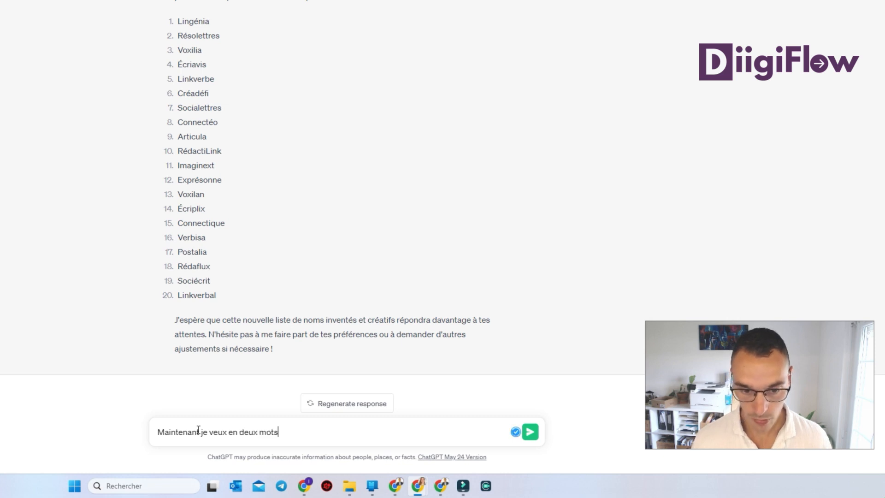
pyautogui.press('Return')
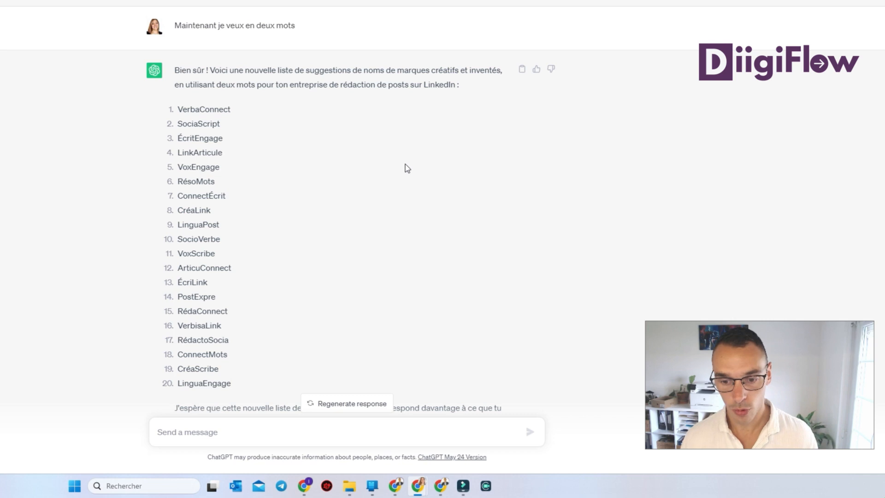
pyautogui.scroll(-1, 362, 225)
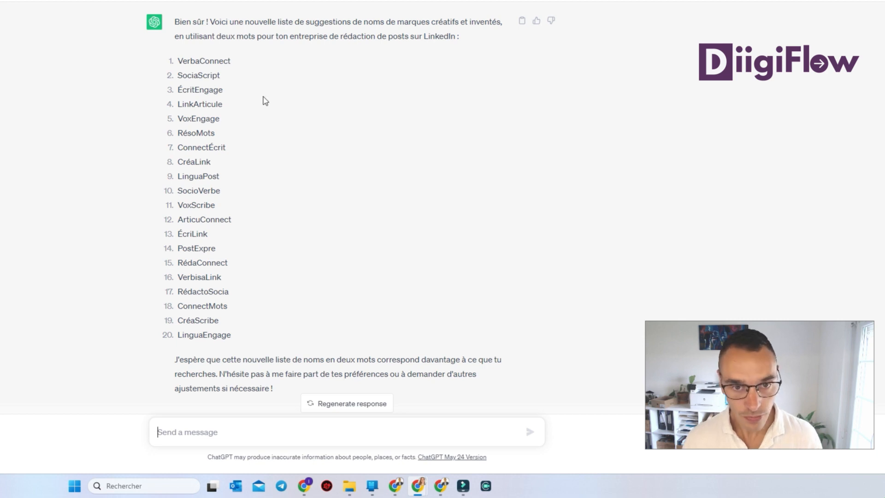
# Copy the suggested name VoxEngage, switch to the OVHcloud domain search page in the browser, and search for that name
pyautogui.moveTo(219, 119); pyautogui.dragTo(177, 121)
pyautogui.hotkey('ctrl', 'c')
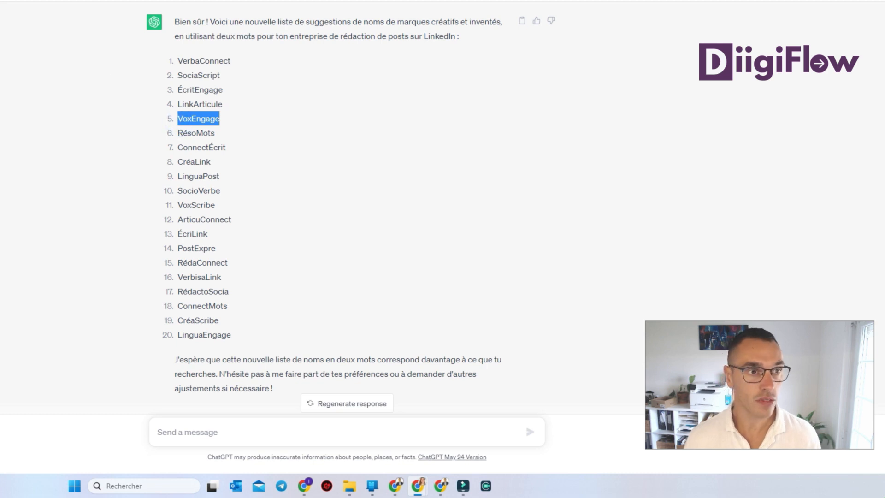
pyautogui.hotkey('ctrl', 't')
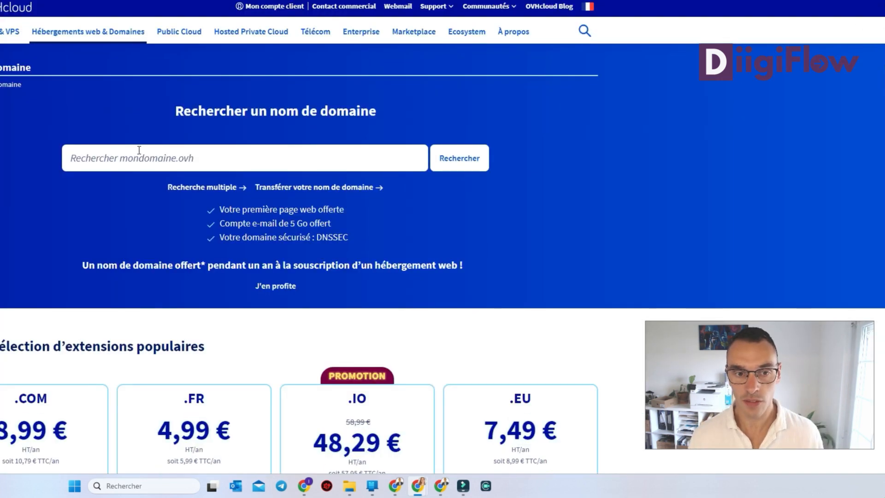
pyautogui.click(164, 157)
pyautogui.hotkey('ctrl', 'v')
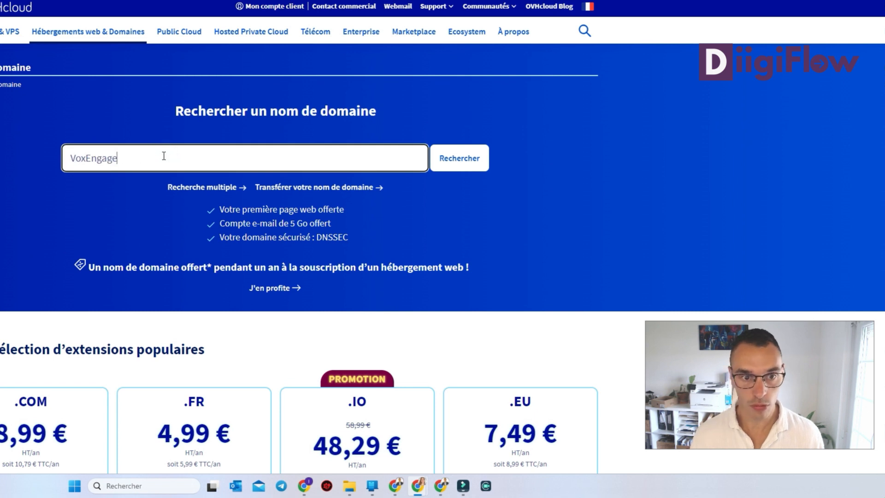
pyautogui.click(457, 162)
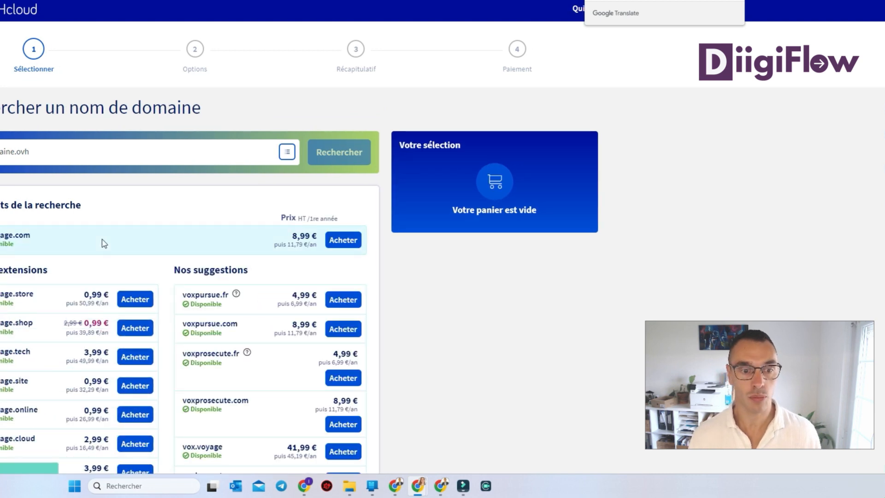
# Review the available extensions for VoxEngage, then search for the same name with the .io extension
pyautogui.scroll(-3, 105, 244)
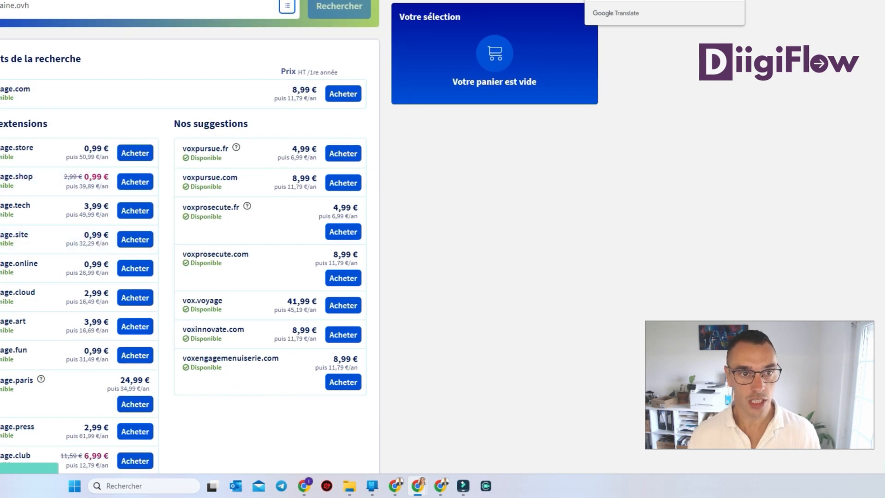
pyautogui.scroll(1, 104, 57)
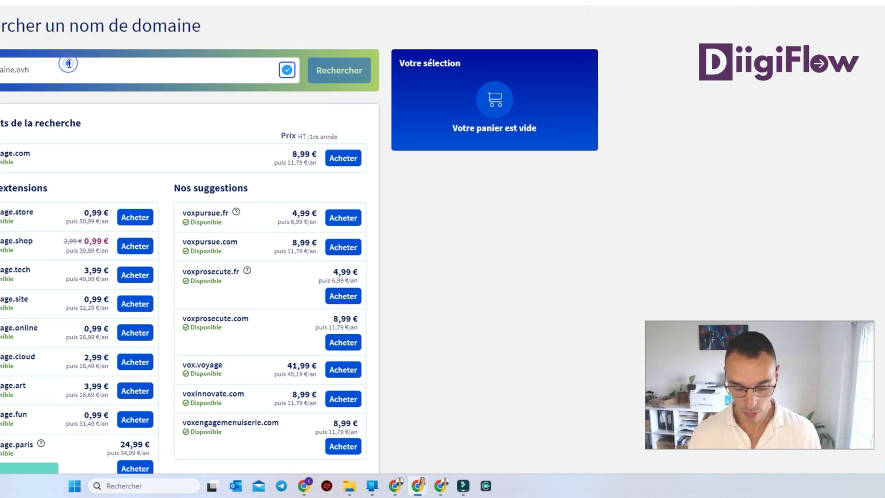
pyautogui.click(68, 63)
pyautogui.write('.io')
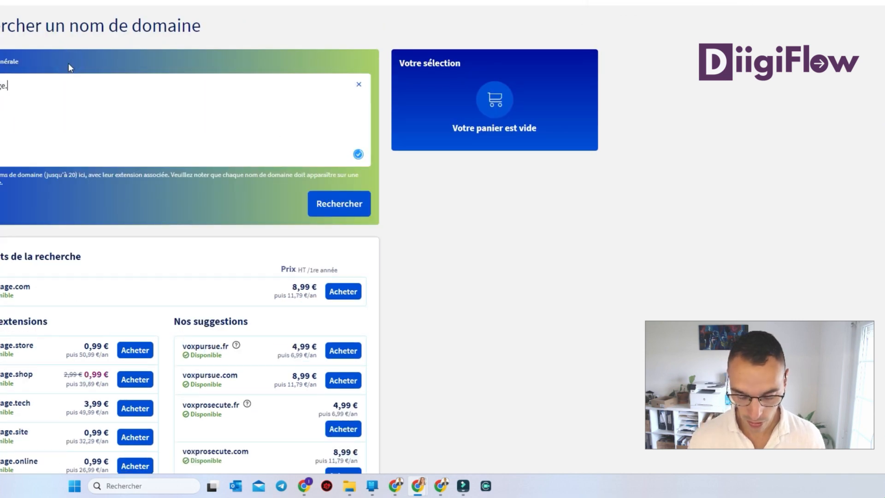
pyautogui.click(323, 212)
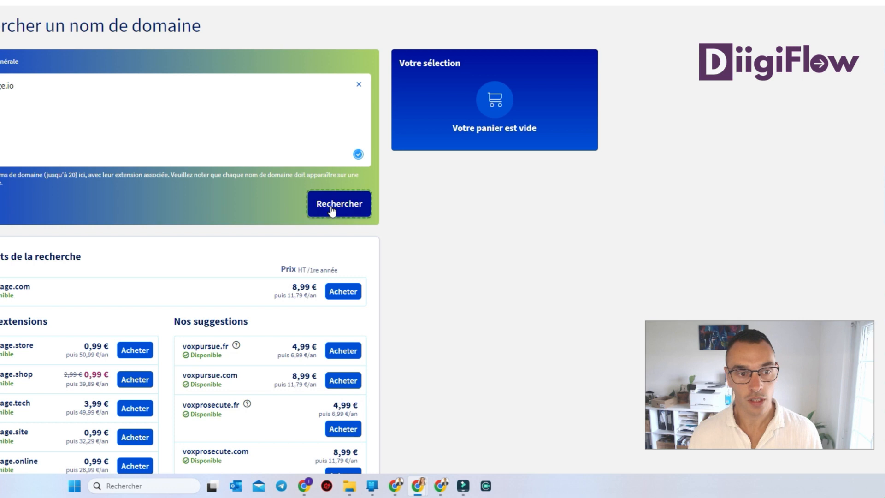